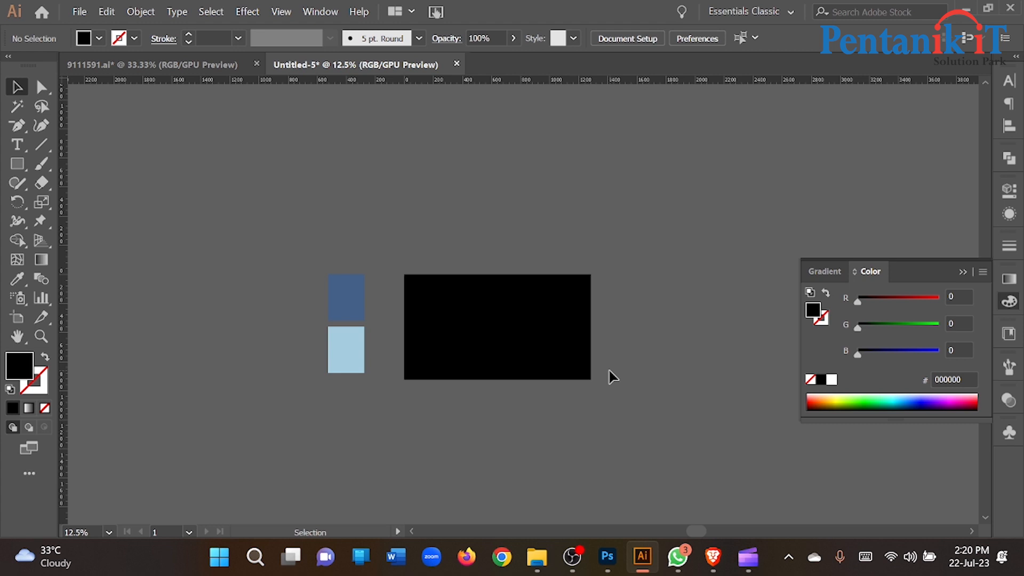
{"action": "scroll", "coordinate": [519, 344], "scroll_direction": "up", "scroll_amount": 1}
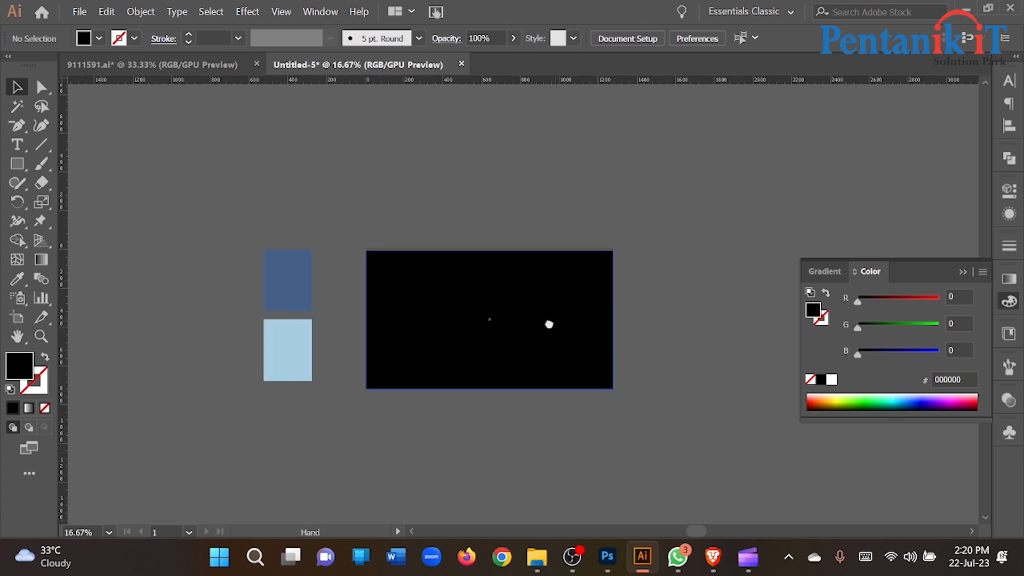
{"action": "left_click_drag", "start_coordinate": [556, 322], "coordinate": [524, 327]}
{"action": "left_click_drag", "start_coordinate": [405, 362], "coordinate": [478, 306]}
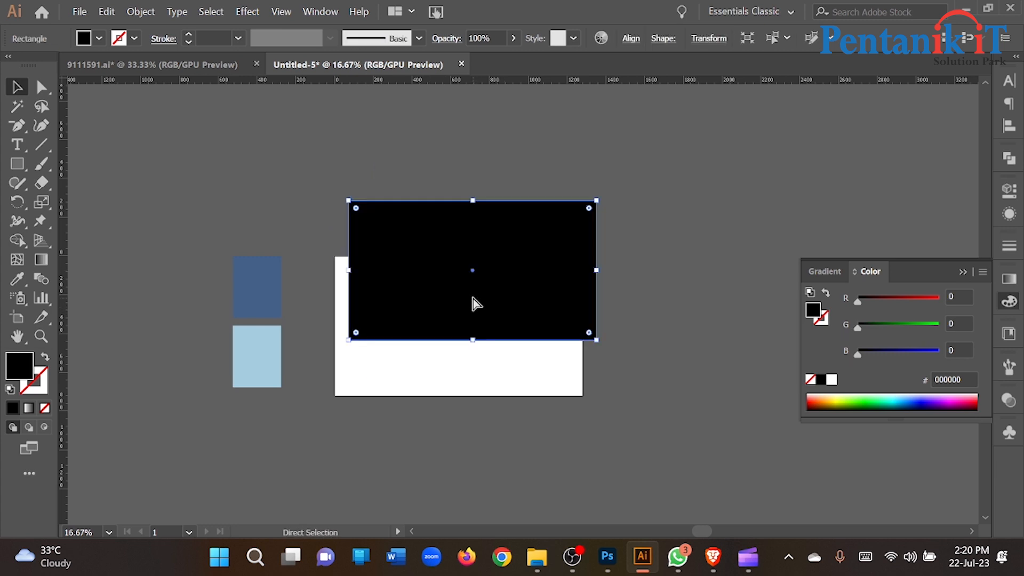
{"action": "key", "text": "ctrl+z"}
{"action": "scroll", "coordinate": [532, 344], "scroll_direction": "up", "scroll_amount": 1}
{"action": "left_click", "coordinate": [406, 199]}
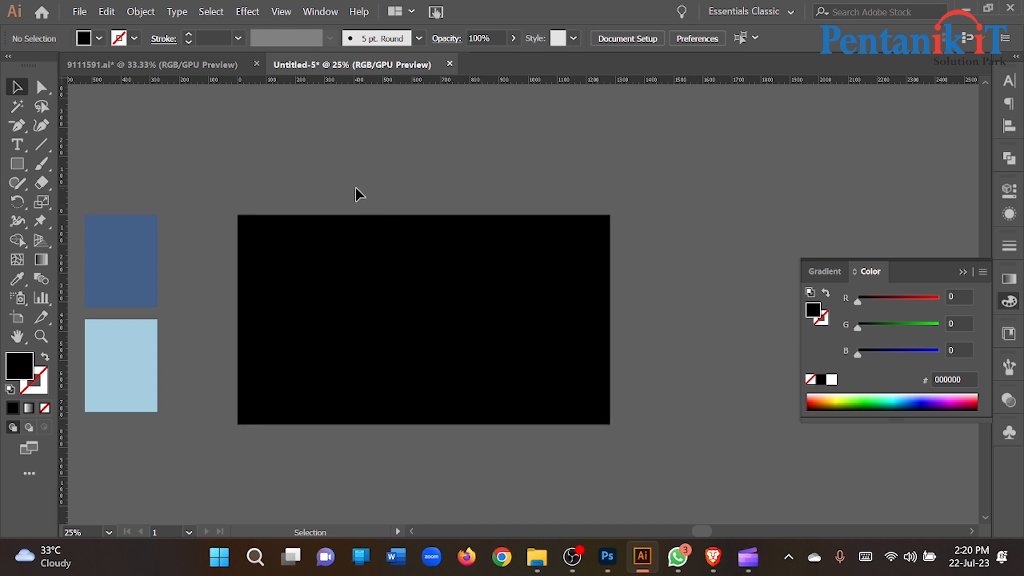
Select the black rectangle covering the artboard and place a vertical guide through its centre.
{"action": "left_click", "coordinate": [437, 331]}
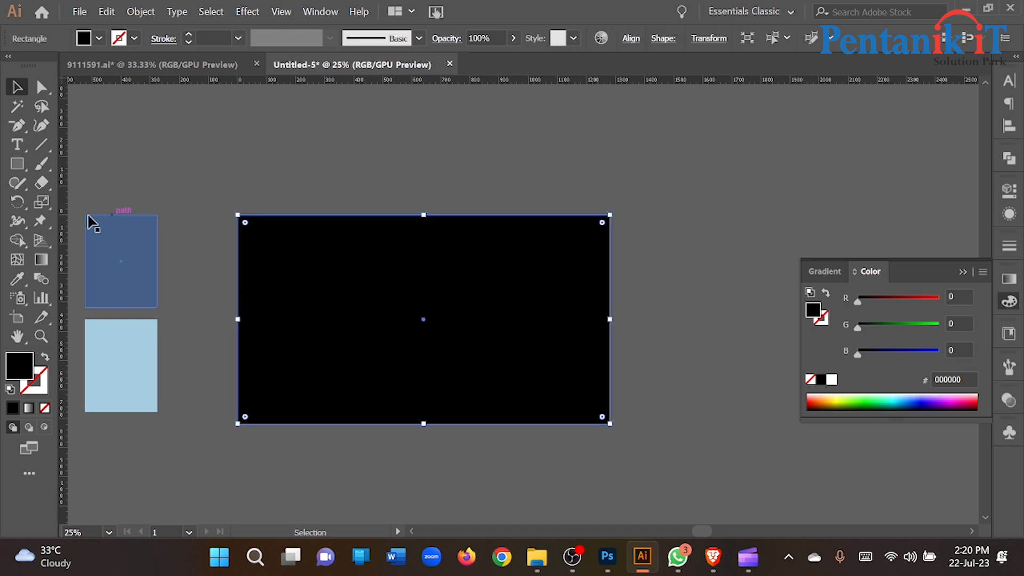
{"action": "left_click_drag", "start_coordinate": [64, 220], "coordinate": [424, 323]}
{"action": "left_click", "coordinate": [501, 272]}
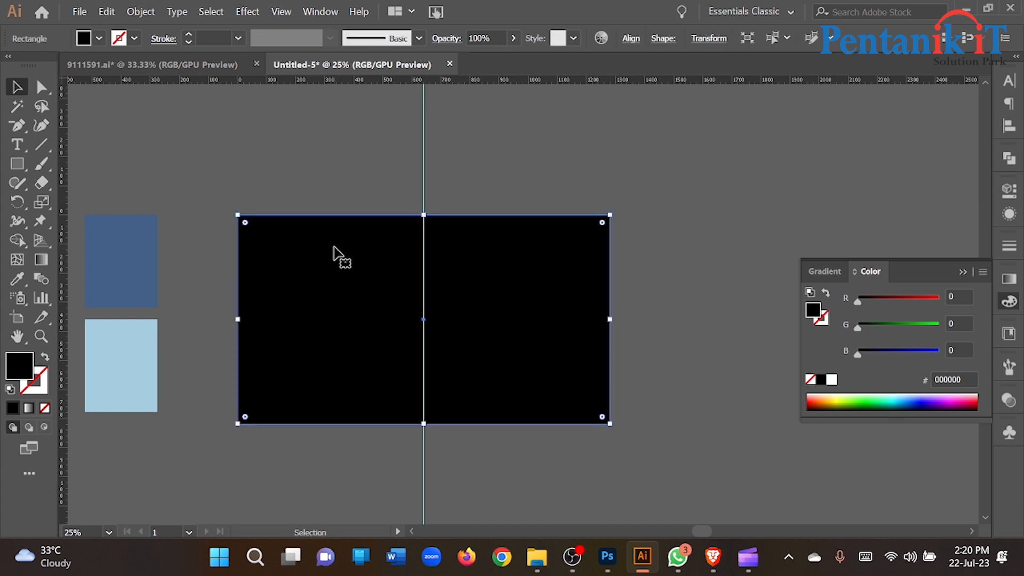
Split the black rectangle into a grid of 1 row and 3 columns with a 0 px gutter.
{"action": "left_click", "coordinate": [141, 12]}
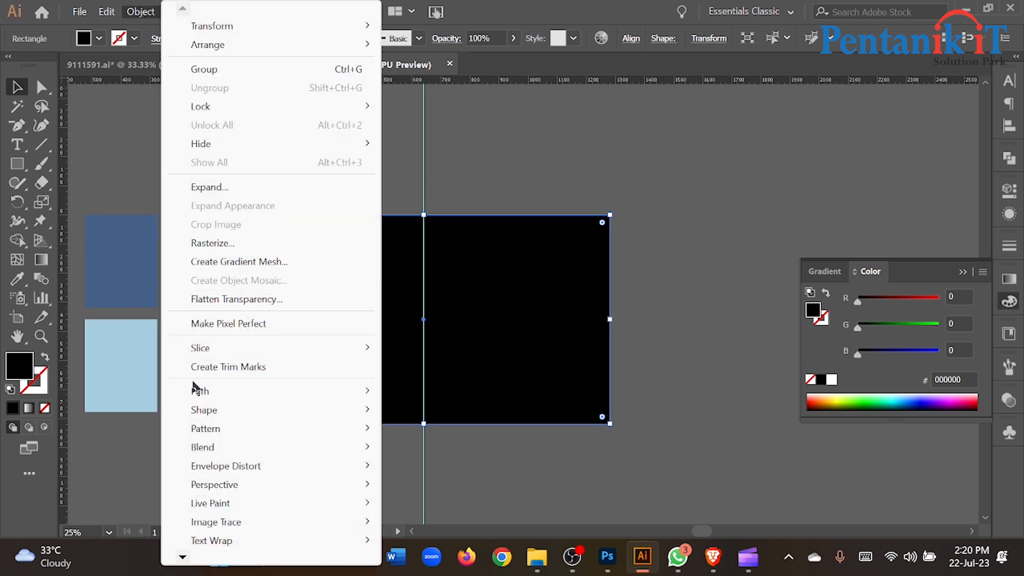
{"action": "mouse_move", "coordinate": [336, 395]}
{"action": "left_click", "coordinate": [442, 367]}
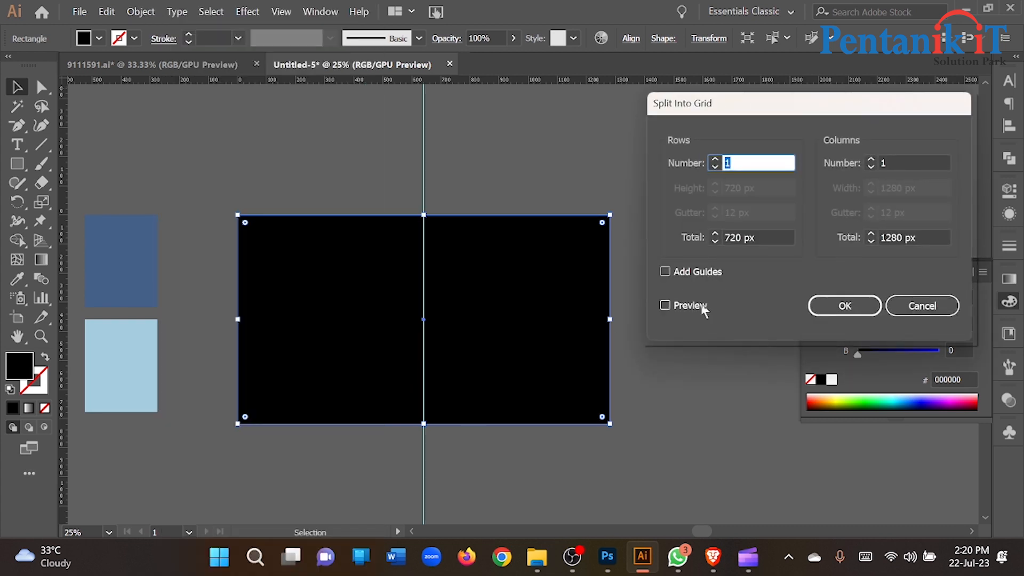
{"action": "left_click", "coordinate": [665, 306]}
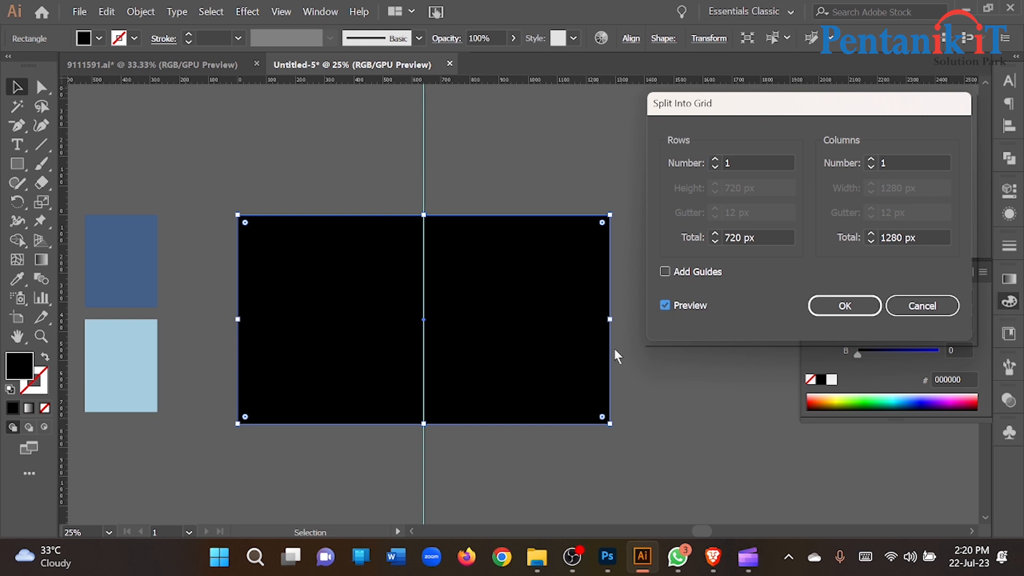
{"action": "left_click", "coordinate": [899, 159]}
{"action": "key", "text": "Up"}
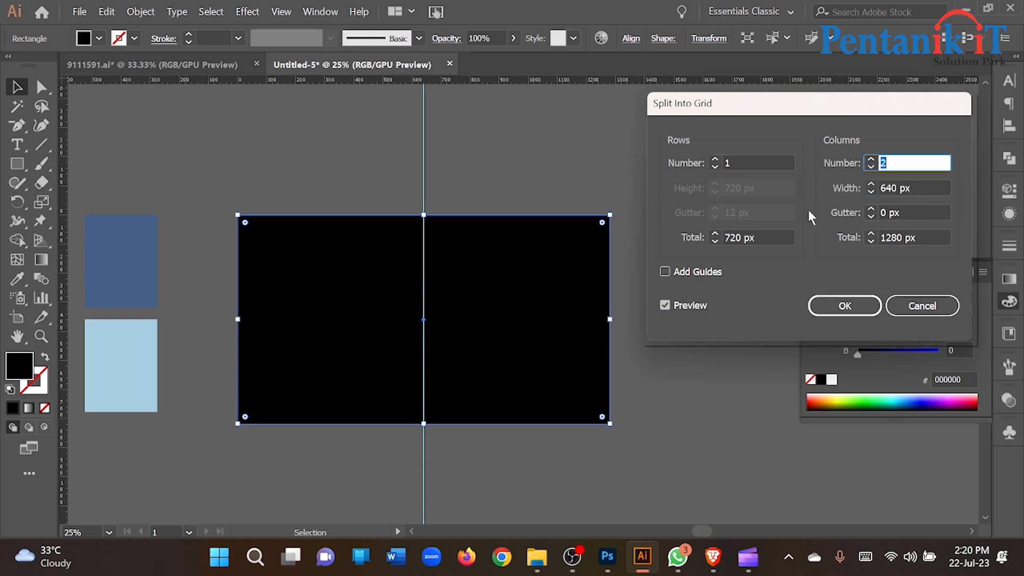
{"action": "key", "text": "Up"}
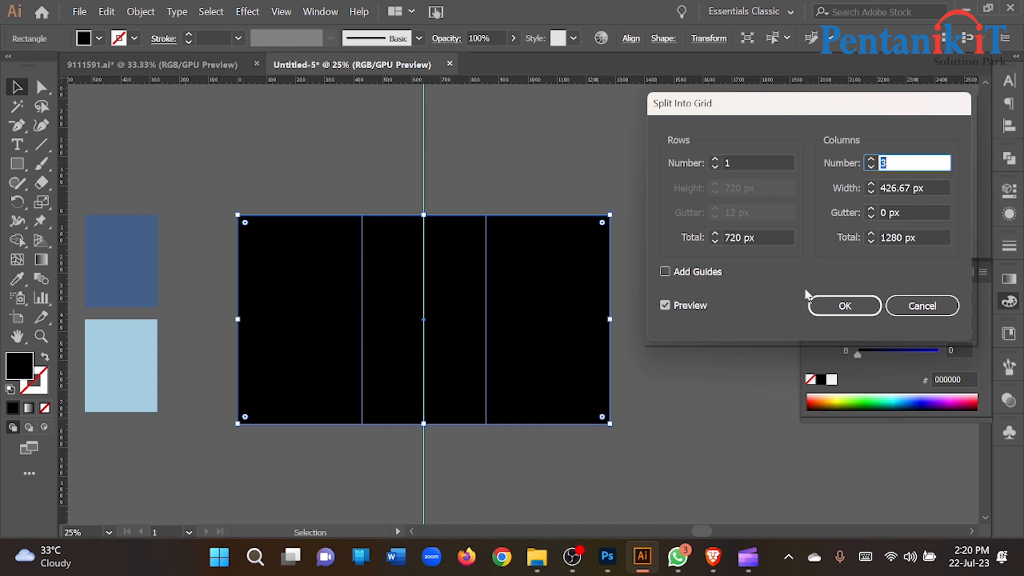
{"action": "left_click", "coordinate": [846, 305]}
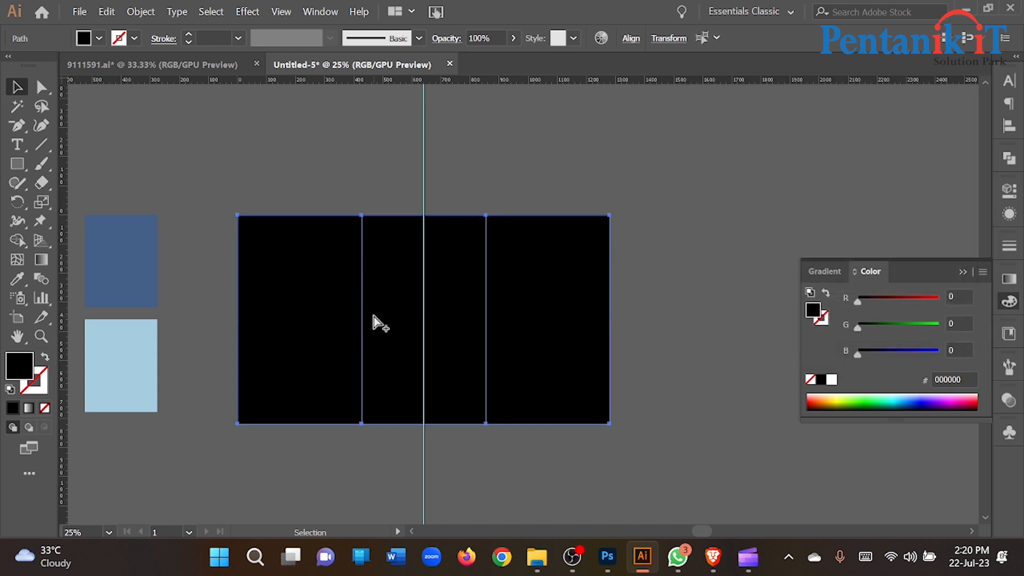
Place vertical guides on the two inner column boundaries of the split rectangle.
{"action": "scroll", "coordinate": [373, 318], "scroll_direction": "up", "scroll_amount": 2, "text": "alt"}
{"action": "left_click_drag", "start_coordinate": [63, 318], "coordinate": [348, 361]}
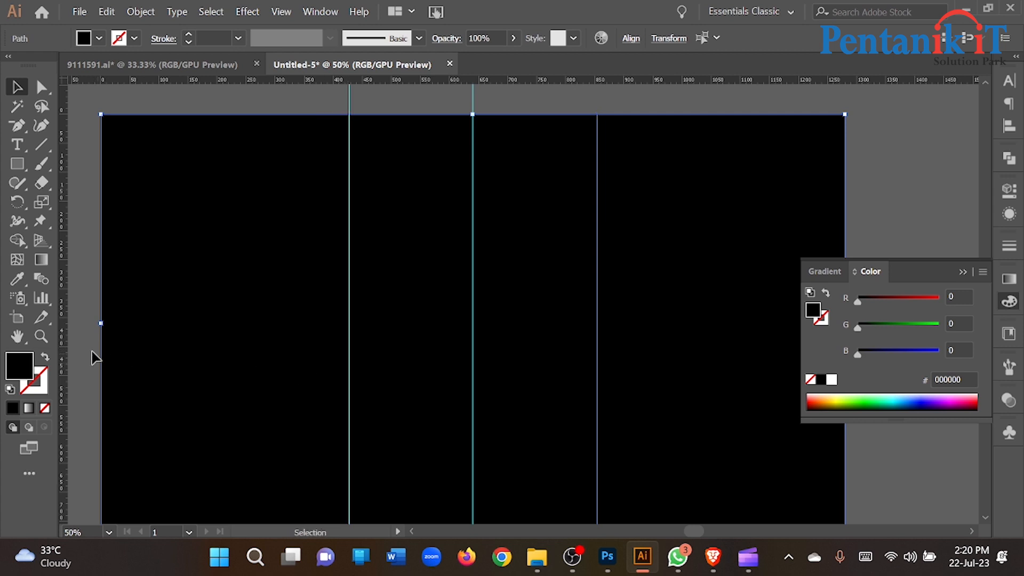
{"action": "left_click_drag", "start_coordinate": [63, 345], "coordinate": [597, 361]}
Delete the three black column rectangles, keeping the guides on the artboard.
{"action": "scroll", "coordinate": [516, 317], "scroll_direction": "down", "scroll_amount": 3}
{"action": "left_click_drag", "start_coordinate": [372, 205], "coordinate": [700, 402]}
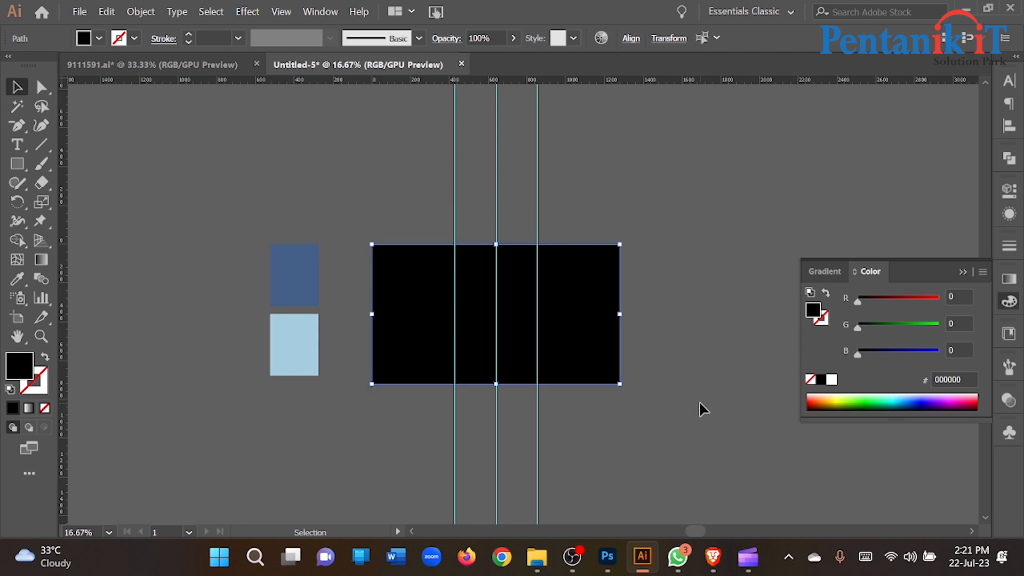
{"action": "key", "text": "Delete"}
{"action": "scroll", "coordinate": [484, 287], "scroll_direction": "up", "scroll_amount": 1}
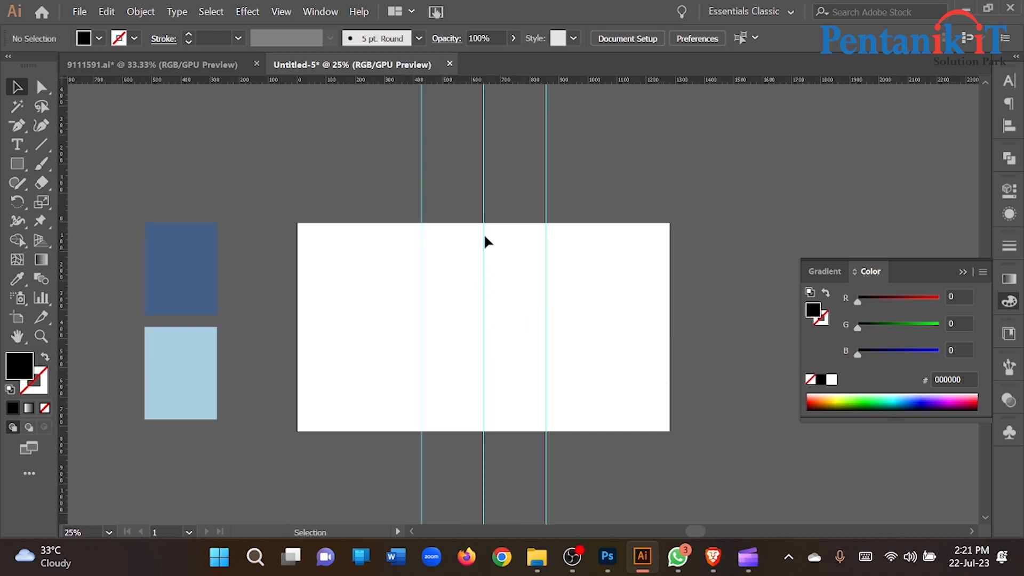
Draw a horizontal line across the full artboard width near its lower edge and set its stroke weight to 1 pt.
{"action": "left_click", "coordinate": [41, 145]}
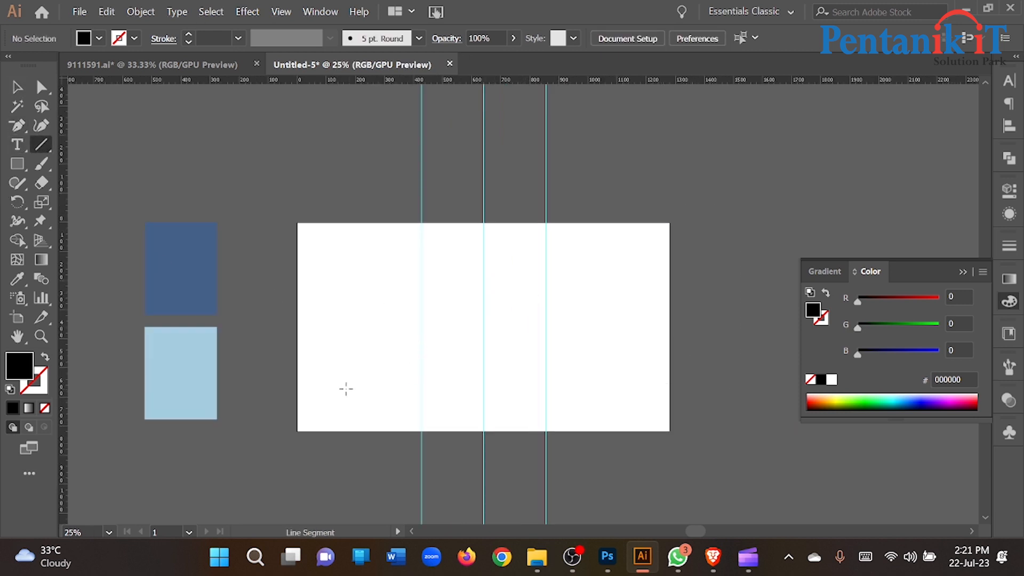
{"action": "left_click_drag", "start_coordinate": [297, 390], "coordinate": [670, 390]}
{"action": "scroll", "coordinate": [532, 393], "scroll_direction": "up", "scroll_amount": 1}
{"action": "left_click", "coordinate": [213, 39]}
{"action": "scroll", "coordinate": [213, 39], "scroll_direction": "up", "scroll_amount": 2}
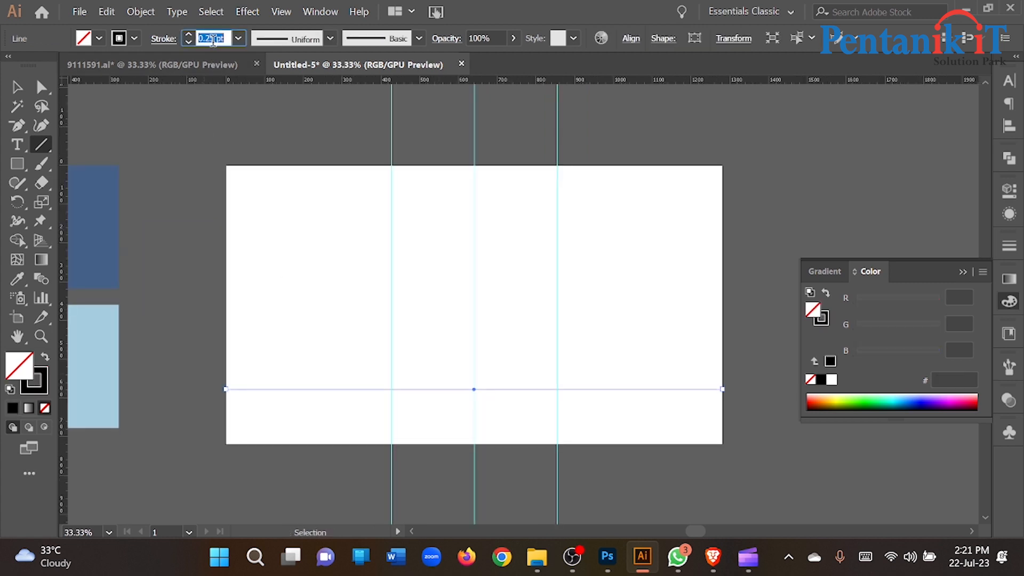
{"action": "scroll", "coordinate": [212, 39], "scroll_direction": "up", "scroll_amount": 2}
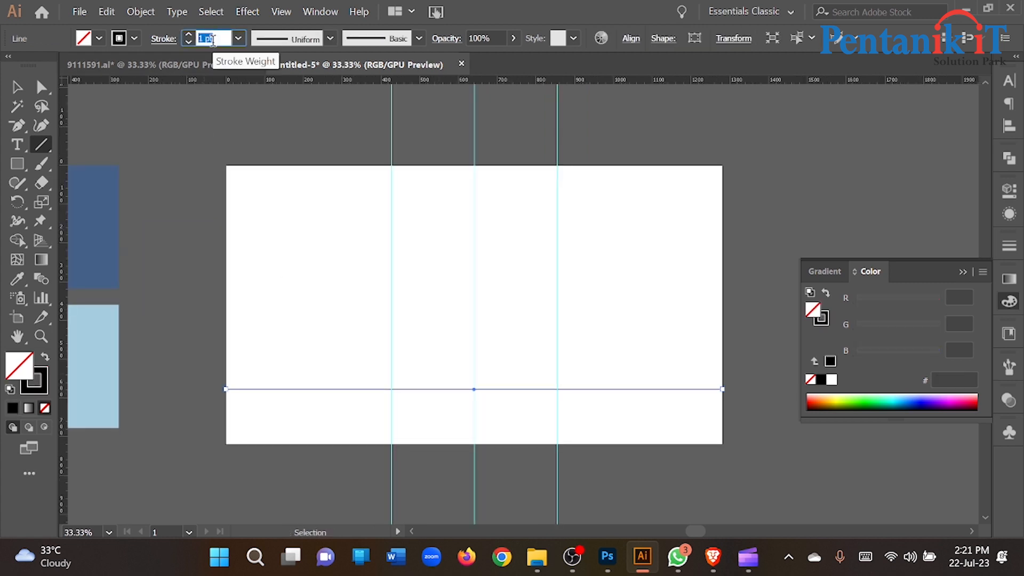
Duplicate the horizontal line twice upward at equal spacing.
{"action": "left_click", "coordinate": [9, 87]}
{"action": "left_click_drag", "start_coordinate": [369, 237], "coordinate": [371, 237]}
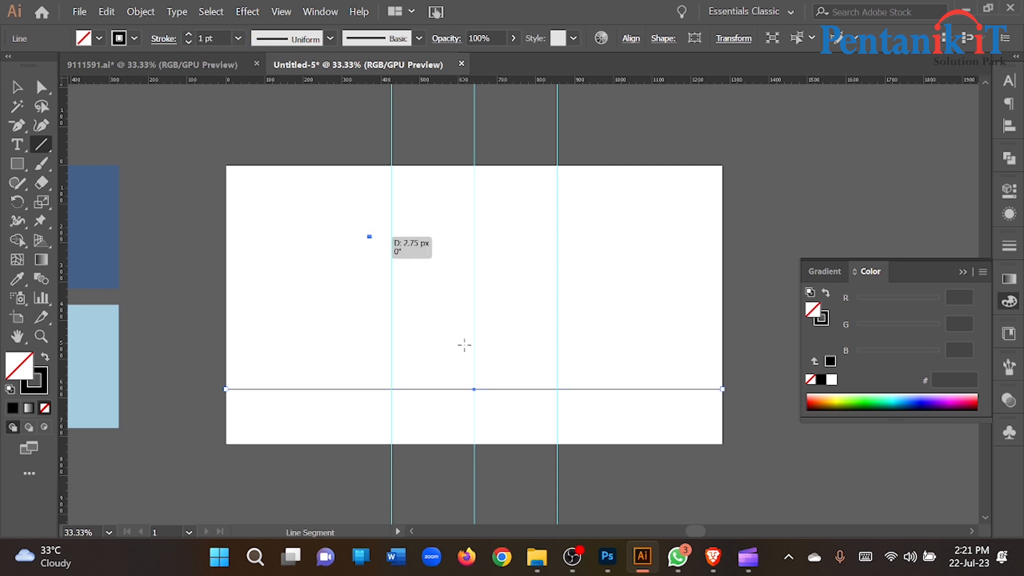
{"action": "left_click", "coordinate": [17, 87]}
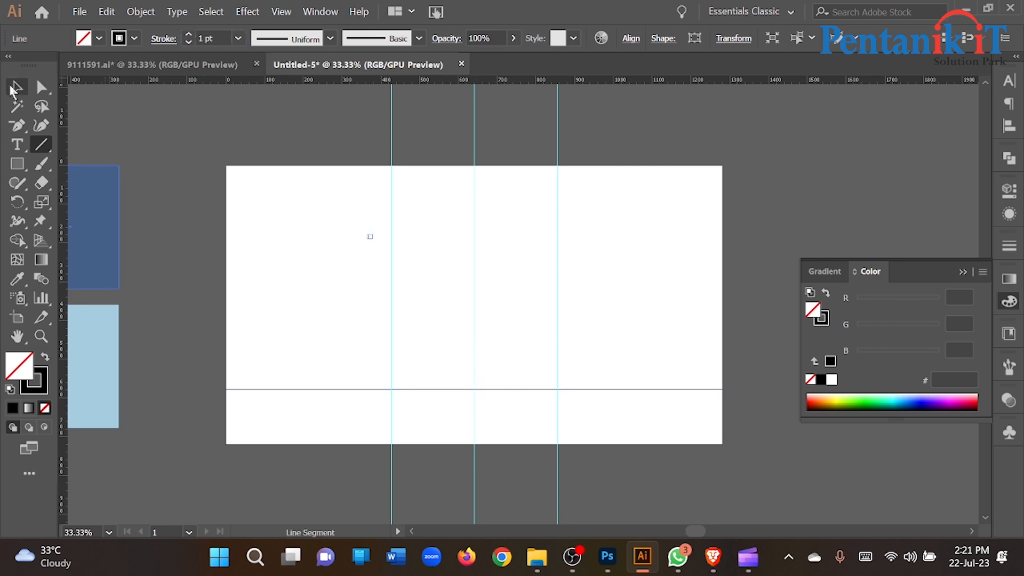
{"action": "left_click", "coordinate": [229, 191]}
{"action": "left_click_drag", "start_coordinate": [470, 390], "coordinate": [469, 370]}
{"action": "key", "text": "ctrl+d"}
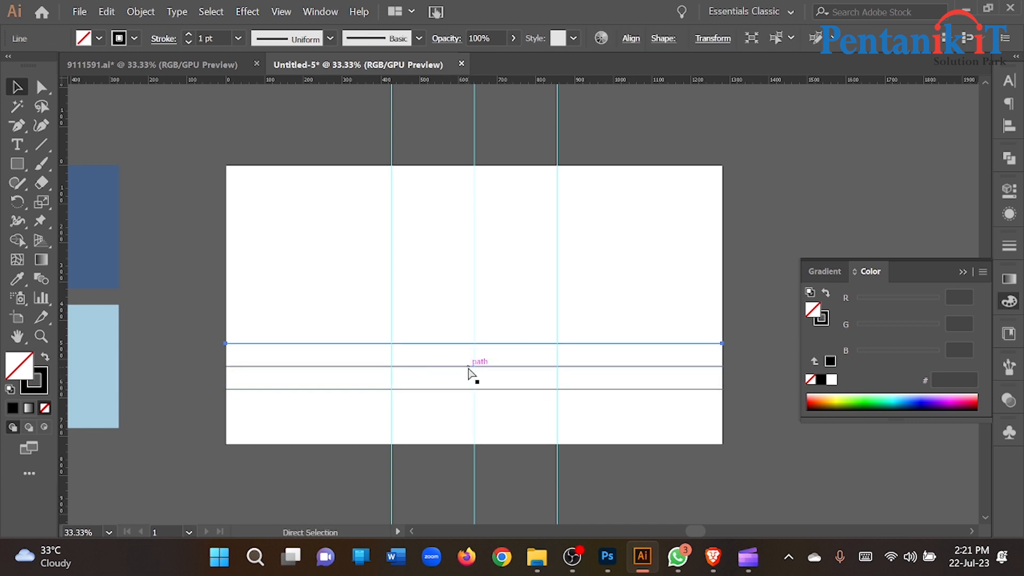
Select the three horizontal lines and group them.
{"action": "left_click", "coordinate": [531, 427]}
{"action": "left_click_drag", "start_coordinate": [530, 422], "coordinate": [395, 261]}
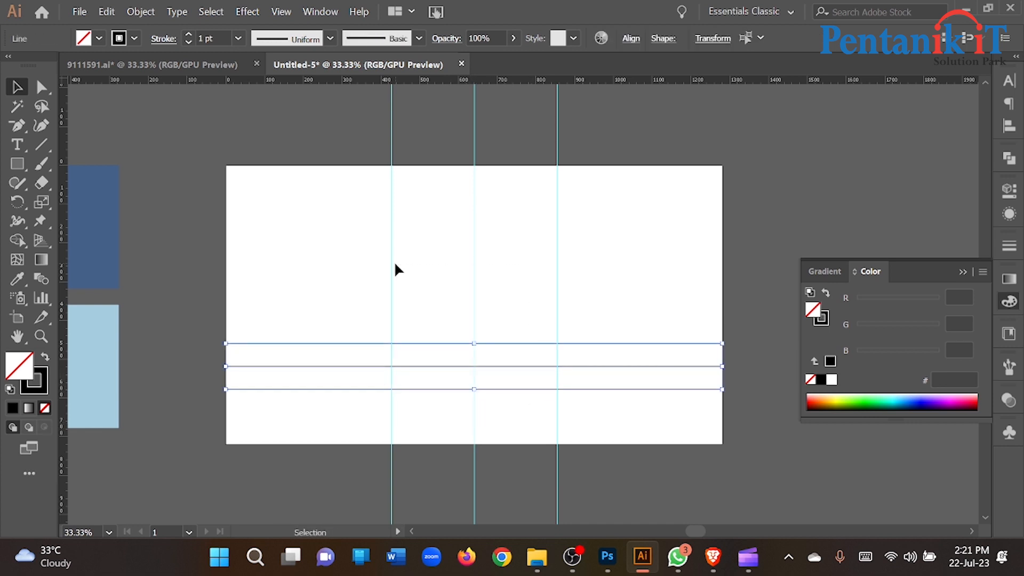
{"action": "key", "text": "ctrl+g"}
{"action": "left_click", "coordinate": [461, 307]}
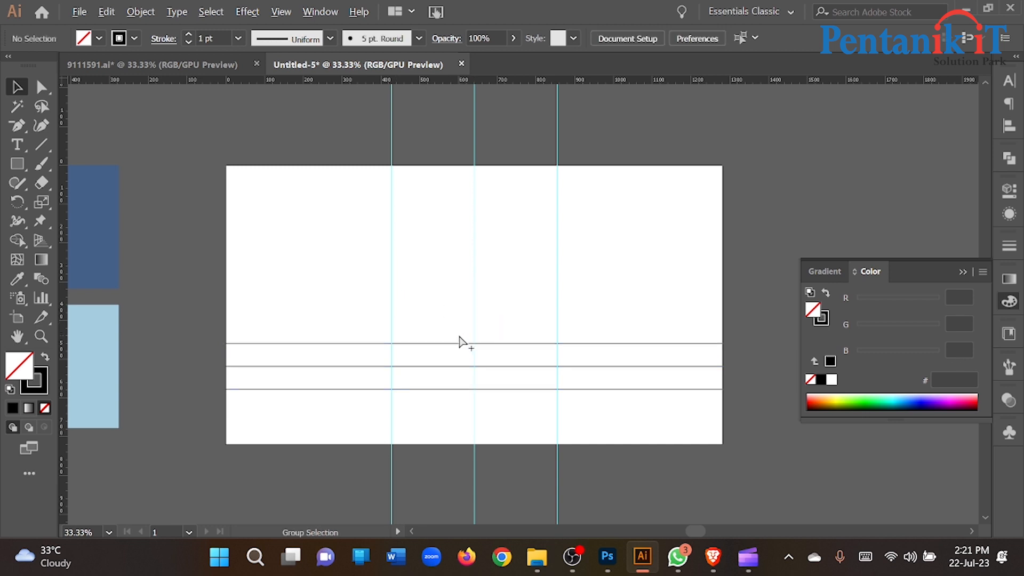
Try to make a 120° rotated copy of the line group around the intersection of the rightmost guide and the lowest line.
{"action": "scroll", "coordinate": [460, 336], "scroll_direction": "up", "scroll_amount": 2}
{"action": "left_click", "coordinate": [511, 442]}
{"action": "left_click", "coordinate": [17, 206]}
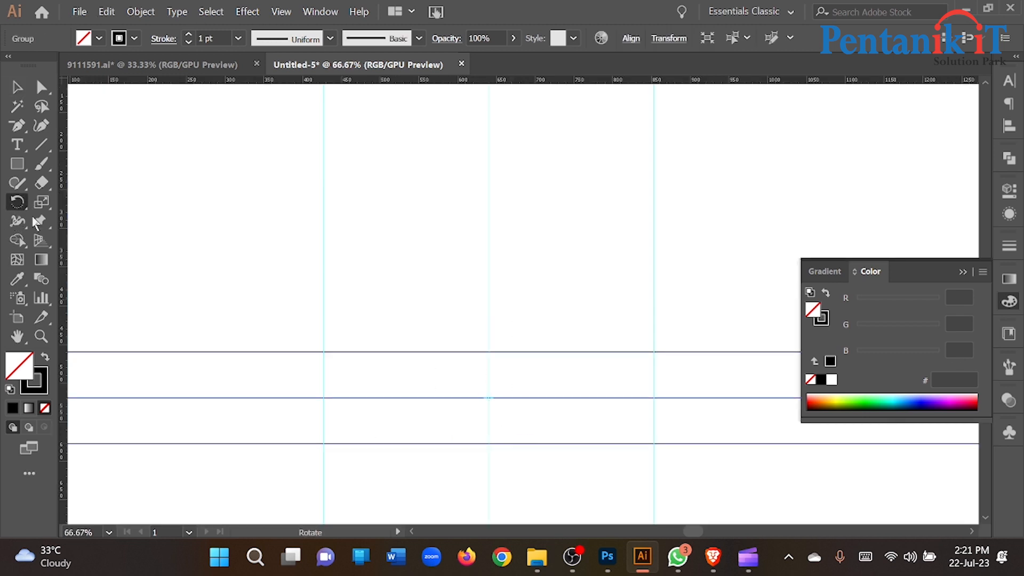
{"action": "scroll", "coordinate": [318, 328], "scroll_direction": "down", "scroll_amount": 1}
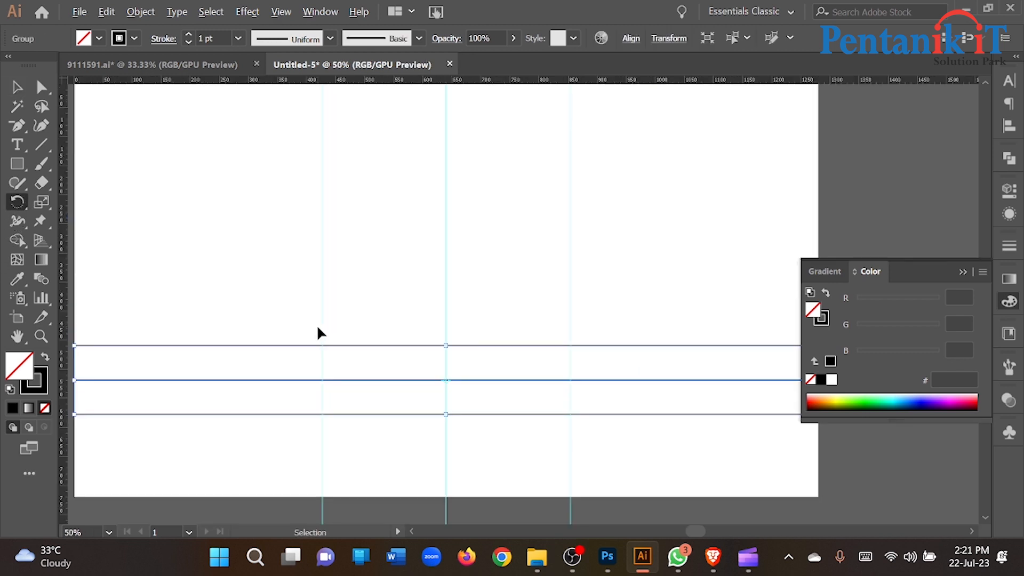
{"action": "left_click", "coordinate": [570, 415], "text": "alt"}
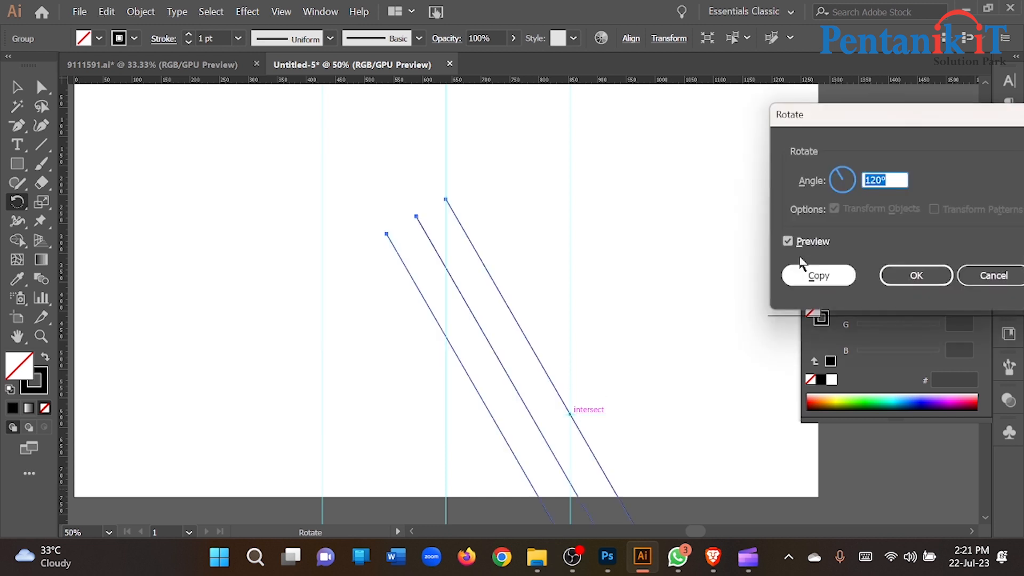
{"action": "left_click", "coordinate": [819, 276]}
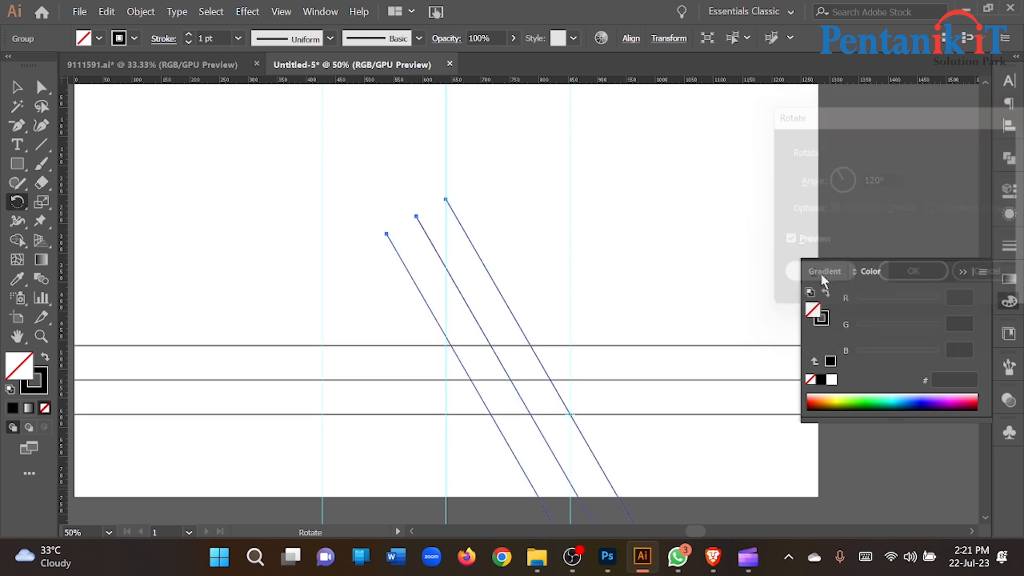
{"action": "key", "text": "v"}
{"action": "scroll", "coordinate": [522, 357], "scroll_direction": "down", "scroll_amount": 1}
{"action": "scroll", "coordinate": [522, 358], "scroll_direction": "down", "scroll_amount": 1}
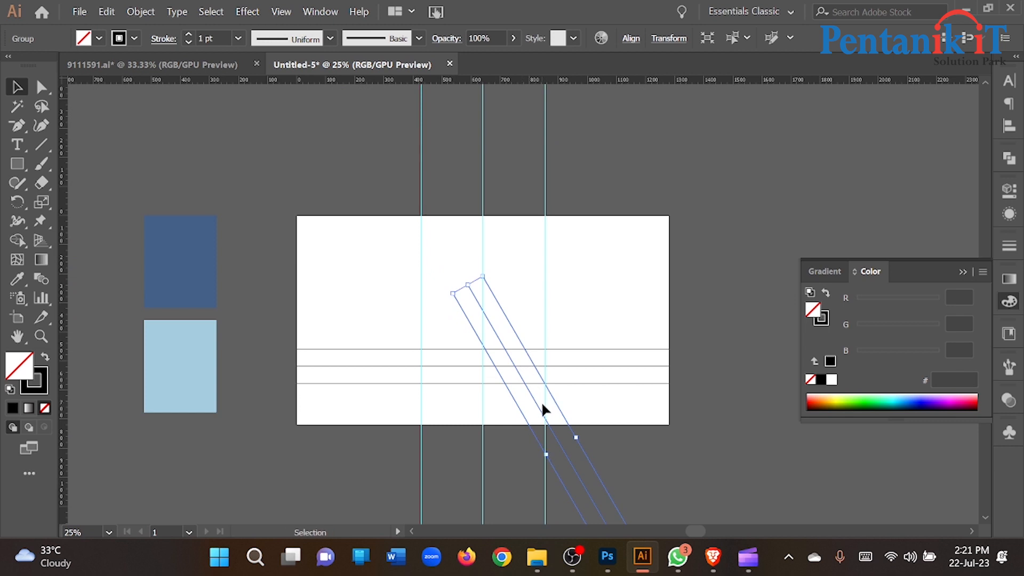
{"action": "key", "text": "ctrl+z"}
{"action": "scroll", "coordinate": [513, 399], "scroll_direction": "up", "scroll_amount": 1}
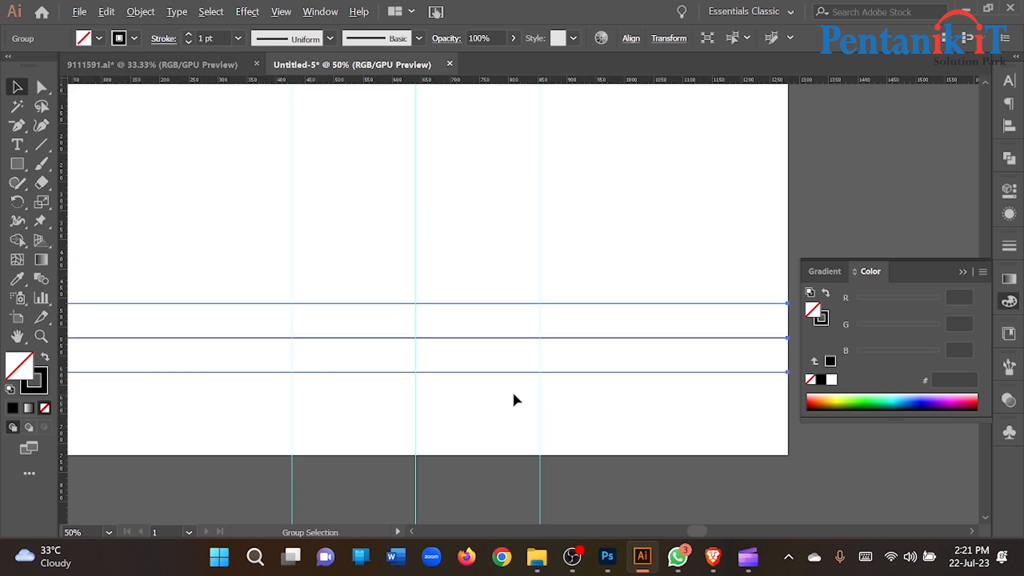
Make a -120° rotated copy of the line group around the intersection of the leftmost guide and the lowest line.
{"action": "left_click", "coordinate": [18, 202]}
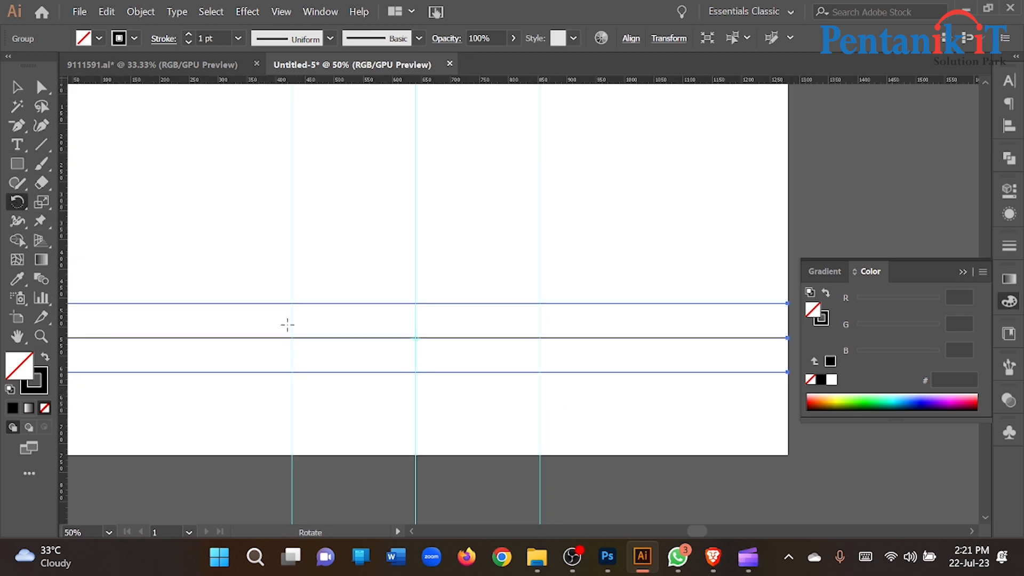
{"action": "left_click", "coordinate": [291, 372], "text": "alt"}
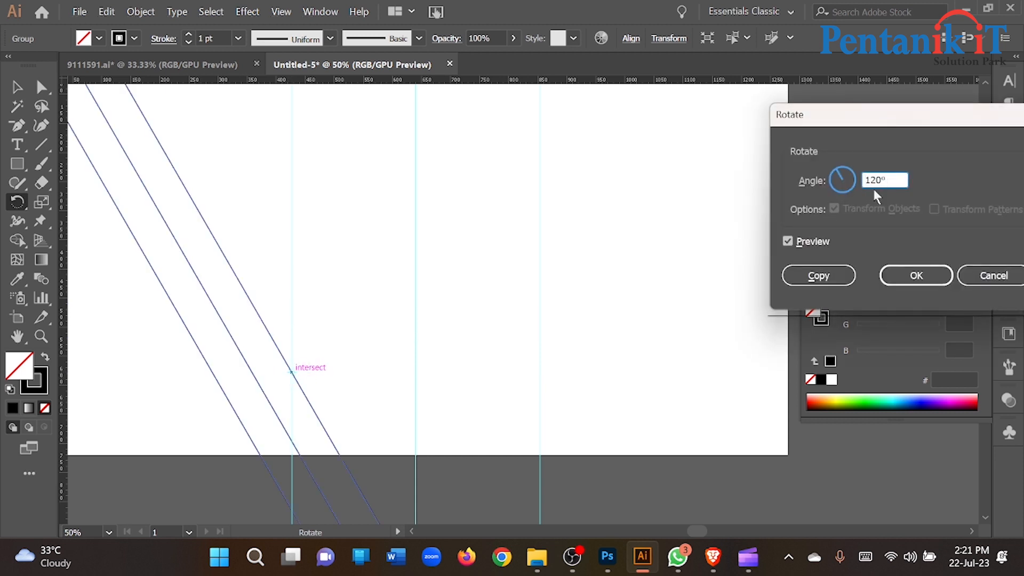
{"action": "key", "text": "Home"}
{"action": "type", "text": "-"}
{"action": "left_click", "coordinate": [818, 243]}
{"action": "left_click", "coordinate": [818, 243]}
{"action": "left_click", "coordinate": [819, 275]}
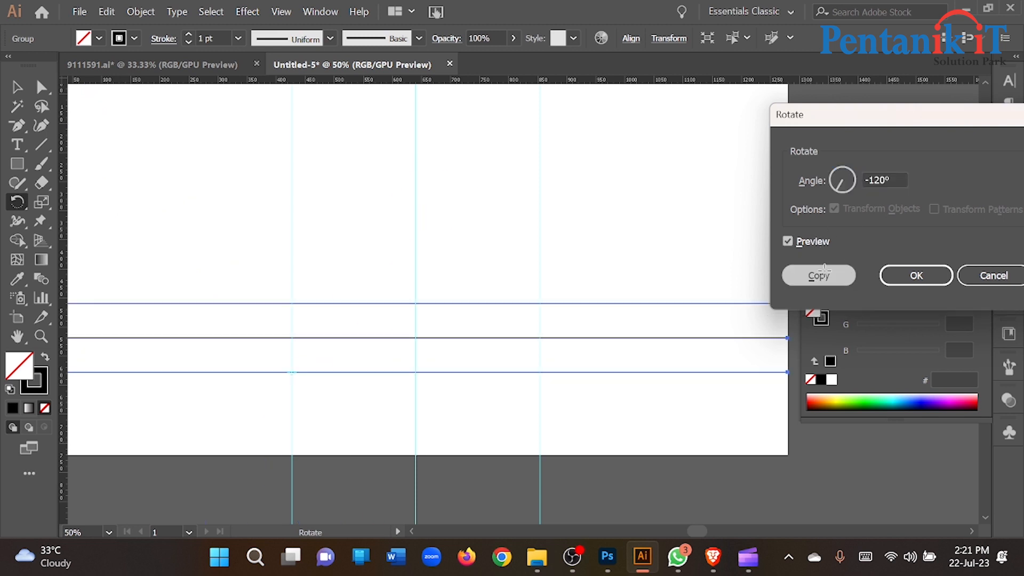
{"action": "left_click", "coordinate": [17, 87]}
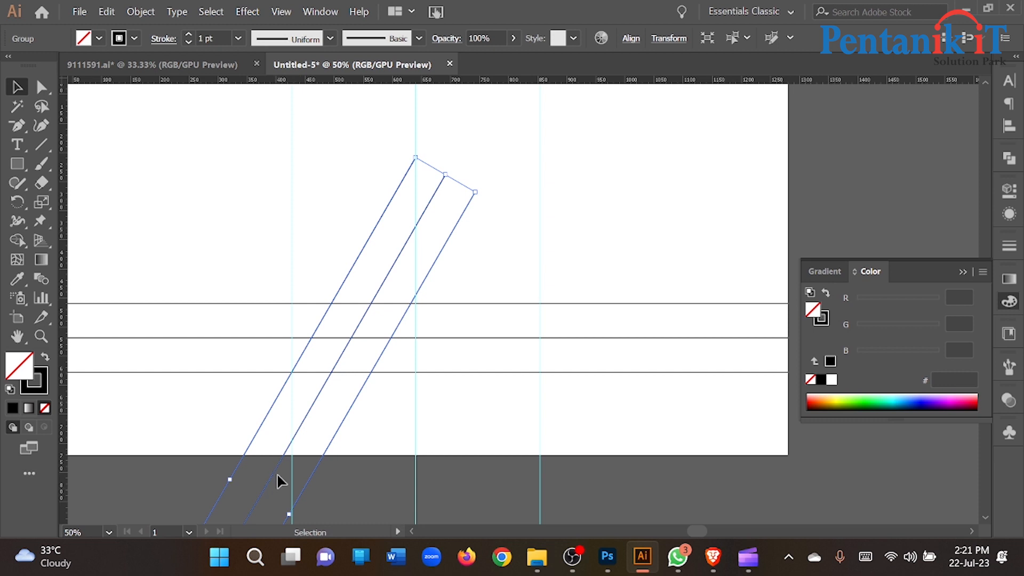
Move the diagonal line group so its middle line crosses the intersection of the leftmost guide and the middle horizontal line.
{"action": "left_click_drag", "start_coordinate": [277, 473], "coordinate": [298, 330]}
{"action": "scroll", "coordinate": [297, 335], "scroll_direction": "up", "scroll_amount": 3}
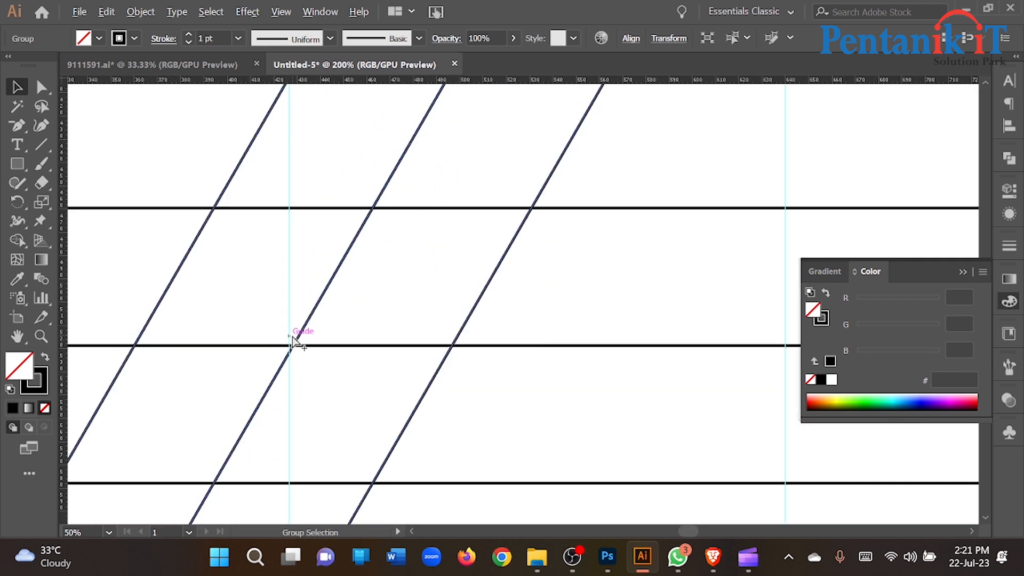
{"action": "scroll", "coordinate": [296, 341], "scroll_direction": "up", "scroll_amount": 2}
{"action": "left_click_drag", "start_coordinate": [287, 368], "coordinate": [278, 376]}
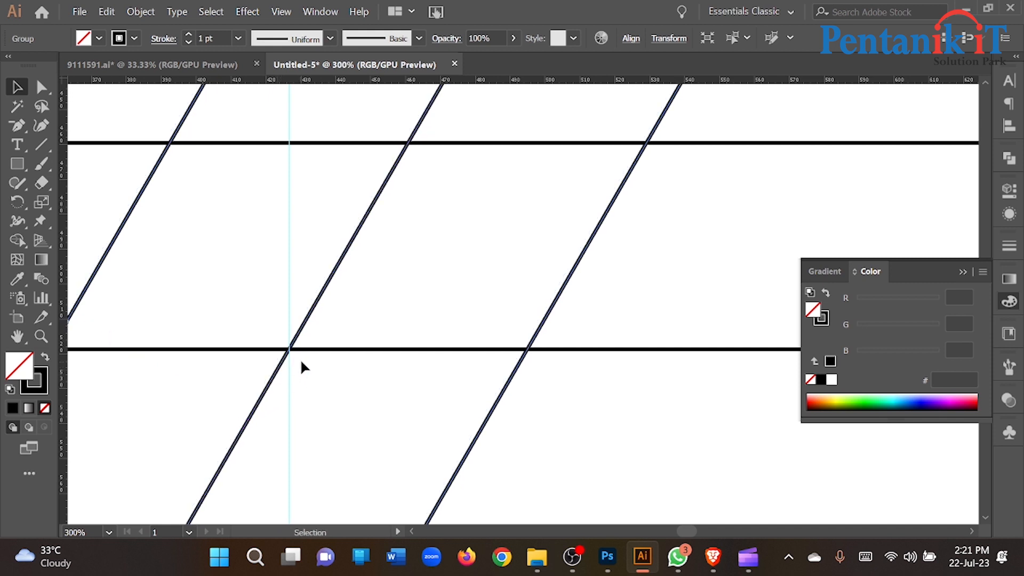
Slide the diagonal line group up along its own direction until it extends past the artboard's upper edge.
{"action": "scroll", "coordinate": [301, 366], "scroll_direction": "down", "scroll_amount": 8}
{"action": "left_click", "coordinate": [350, 425]}
{"action": "left_click_drag", "start_coordinate": [279, 400], "coordinate": [295, 376]}
Make a reflected copy of the diagonal line group across the vertical axis.
{"action": "right_click", "coordinate": [295, 376]}
{"action": "mouse_move", "coordinate": [393, 275]}
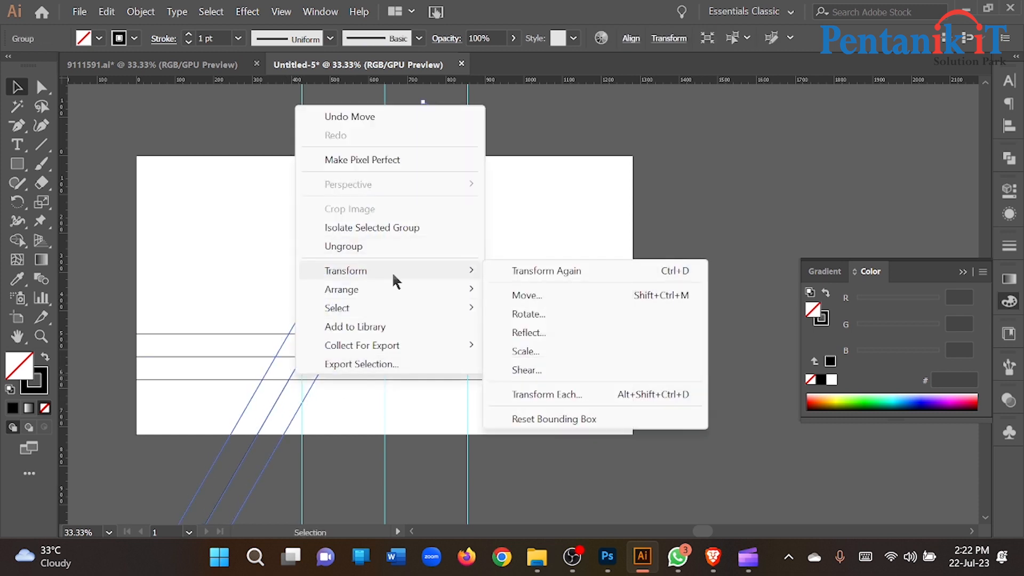
{"action": "left_click", "coordinate": [529, 332]}
{"action": "left_click", "coordinate": [821, 343]}
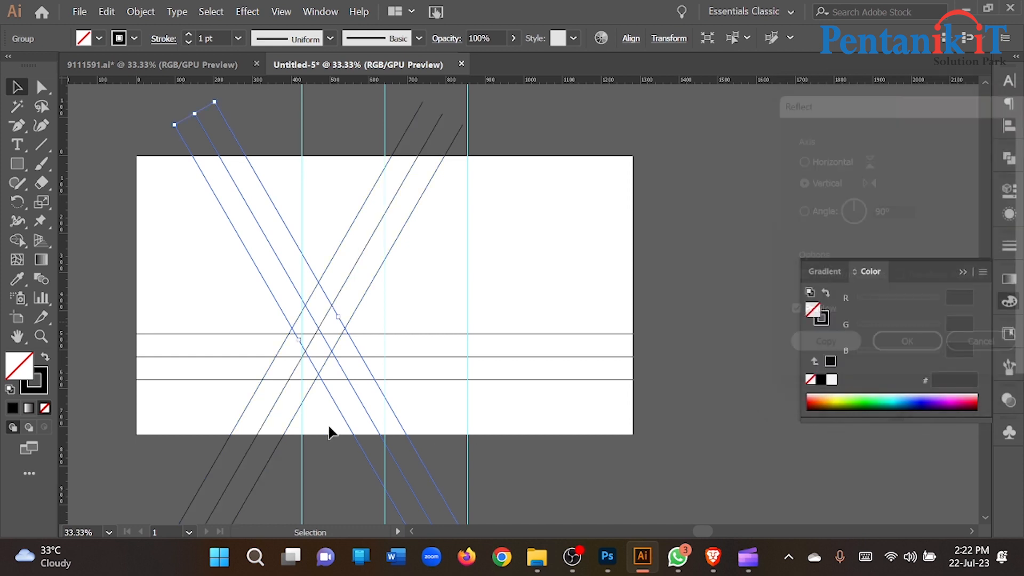
Move the reflected line group so its middle line crosses the intersection of the rightmost guide and the middle horizontal line.
{"action": "left_click_drag", "start_coordinate": [338, 360], "coordinate": [467, 359]}
{"action": "scroll", "coordinate": [467, 359], "scroll_direction": "up", "scroll_amount": 10}
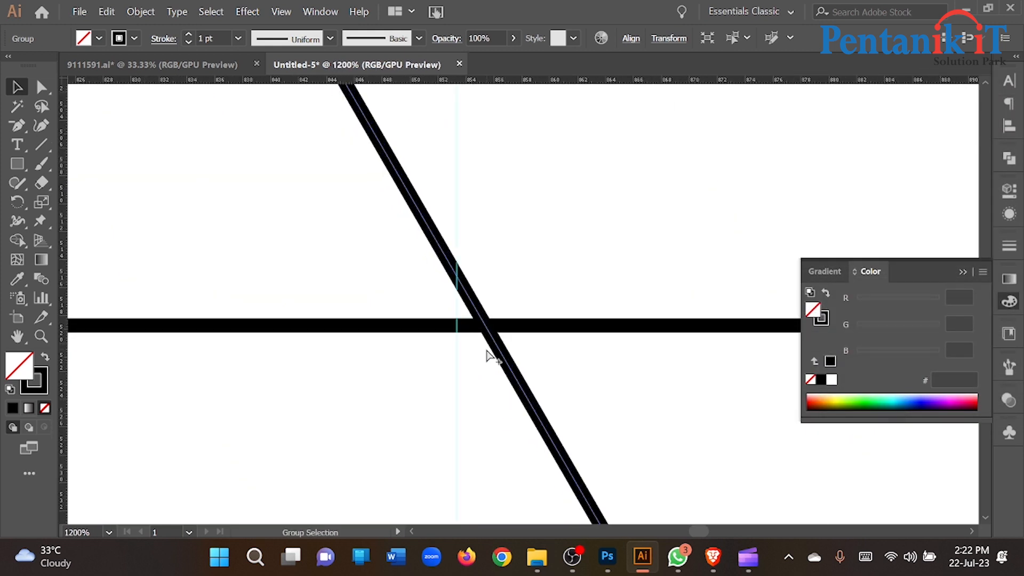
{"action": "left_click_drag", "start_coordinate": [497, 343], "coordinate": [467, 349]}
{"action": "scroll", "coordinate": [511, 342], "scroll_direction": "down", "scroll_amount": 10}
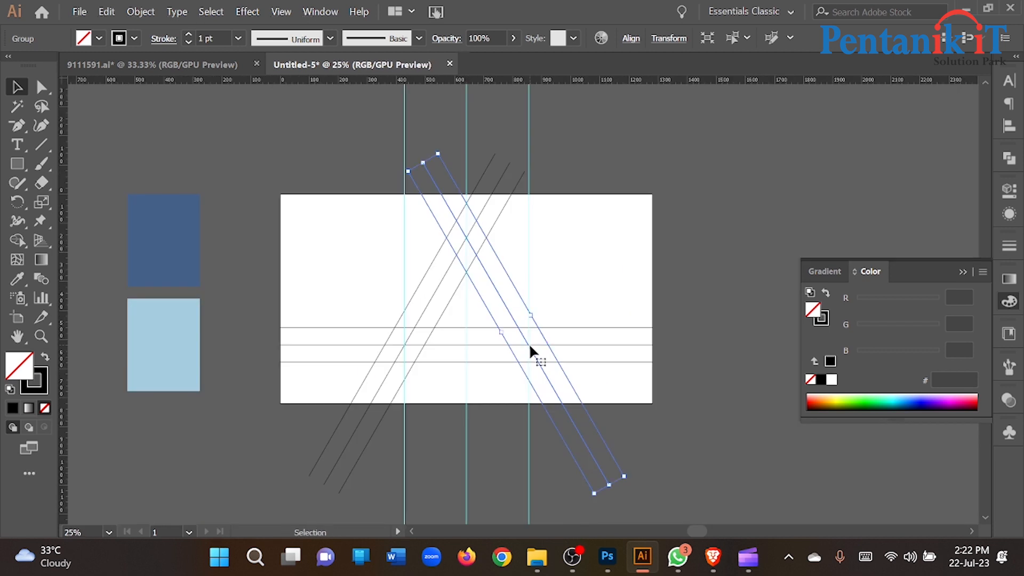
{"action": "left_click", "coordinate": [460, 405]}
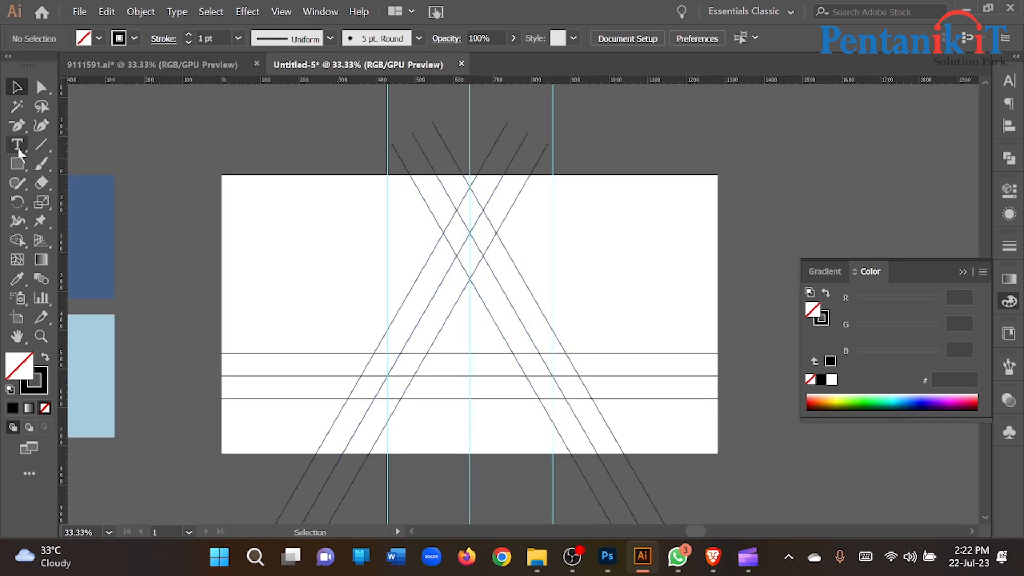
Draw a horizontal line centred on the upper intersection of the middle ascending line and the outermost descending line.
{"action": "left_click", "coordinate": [41, 147]}
{"action": "scroll", "coordinate": [488, 218], "scroll_direction": "up", "scroll_amount": 2}
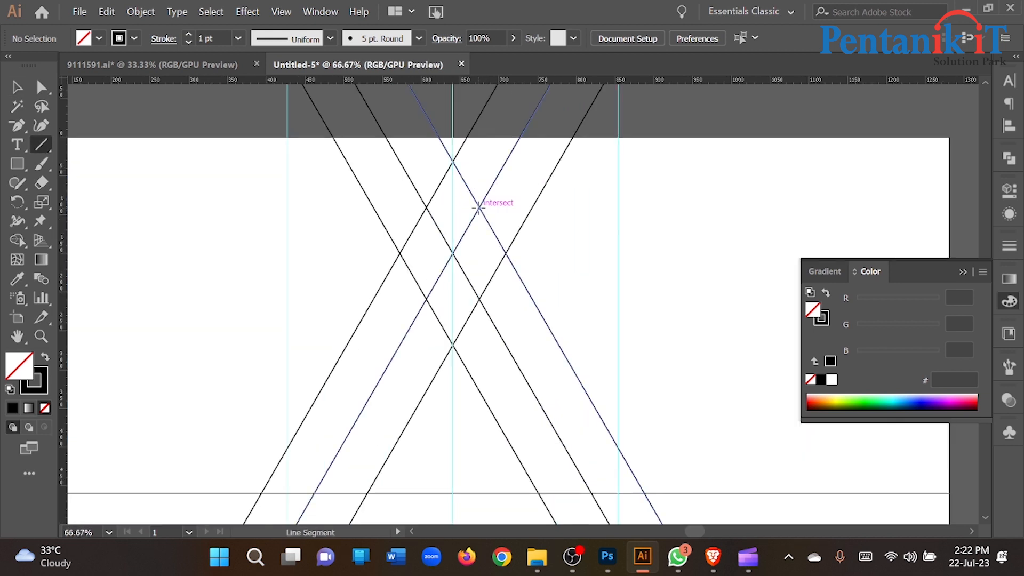
{"action": "left_click_drag", "start_coordinate": [479, 207], "coordinate": [715, 207]}
{"action": "scroll", "coordinate": [430, 227], "scroll_direction": "down", "scroll_amount": 1}
{"action": "key", "text": "v"}
Select all the lines and merge the left arm and upper base band regions into one black-filled angled shape with Shape Builder.
{"action": "left_click", "coordinate": [181, 188]}
{"action": "scroll", "coordinate": [218, 213], "scroll_direction": "down", "scroll_amount": 1}
{"action": "left_click_drag", "start_coordinate": [179, 208], "coordinate": [581, 443]}
{"action": "left_click", "coordinate": [9, 239]}
{"action": "scroll", "coordinate": [250, 357], "scroll_direction": "up", "scroll_amount": 1}
{"action": "left_click", "coordinate": [45, 360]}
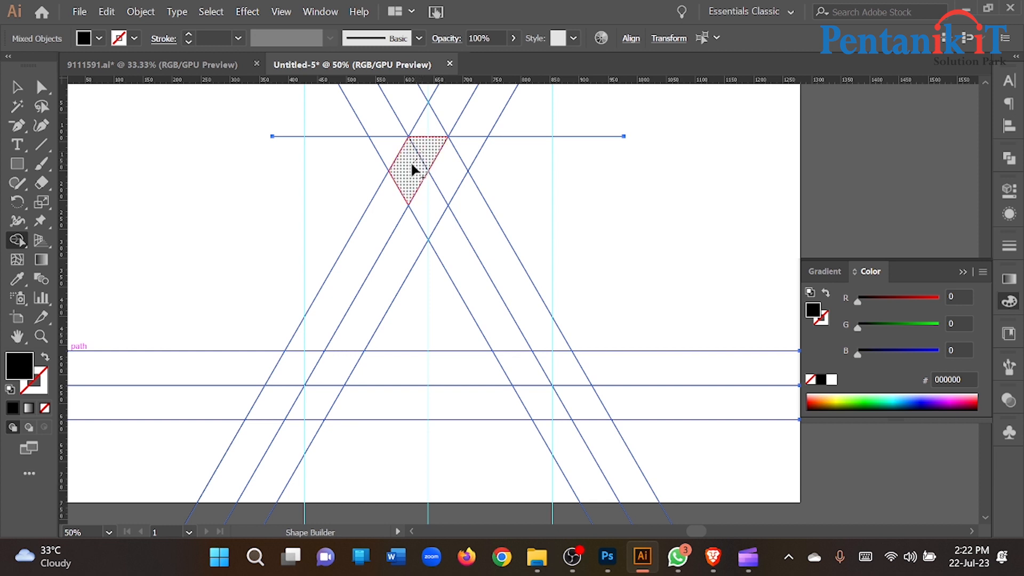
{"action": "left_click_drag", "start_coordinate": [415, 163], "coordinate": [366, 235]}
{"action": "left_click_drag", "start_coordinate": [300, 358], "coordinate": [446, 367]}
{"action": "left_click", "coordinate": [16, 87]}
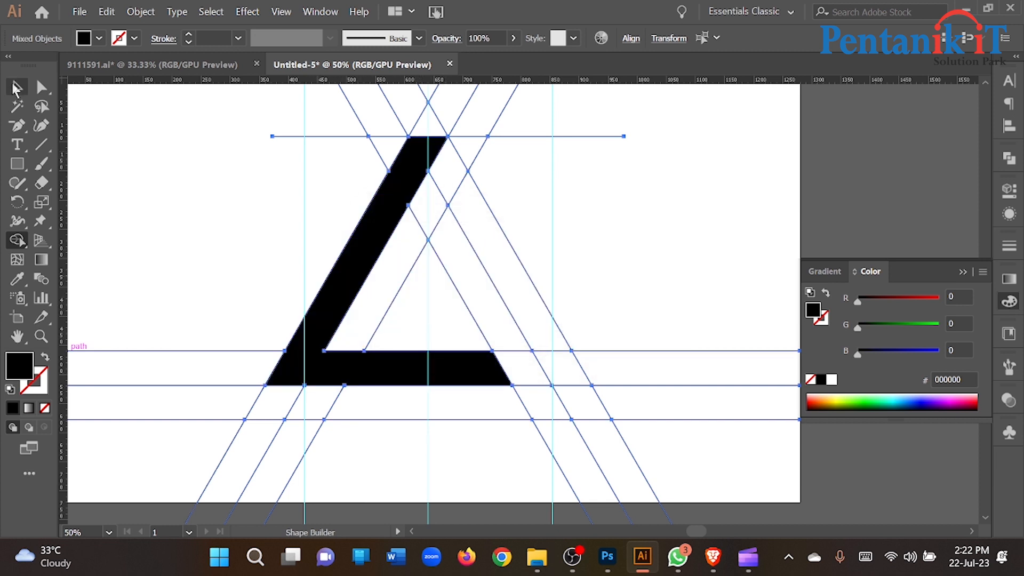
{"action": "left_click", "coordinate": [224, 213]}
{"action": "left_click", "coordinate": [373, 236]}
{"action": "right_click", "coordinate": [373, 236]}
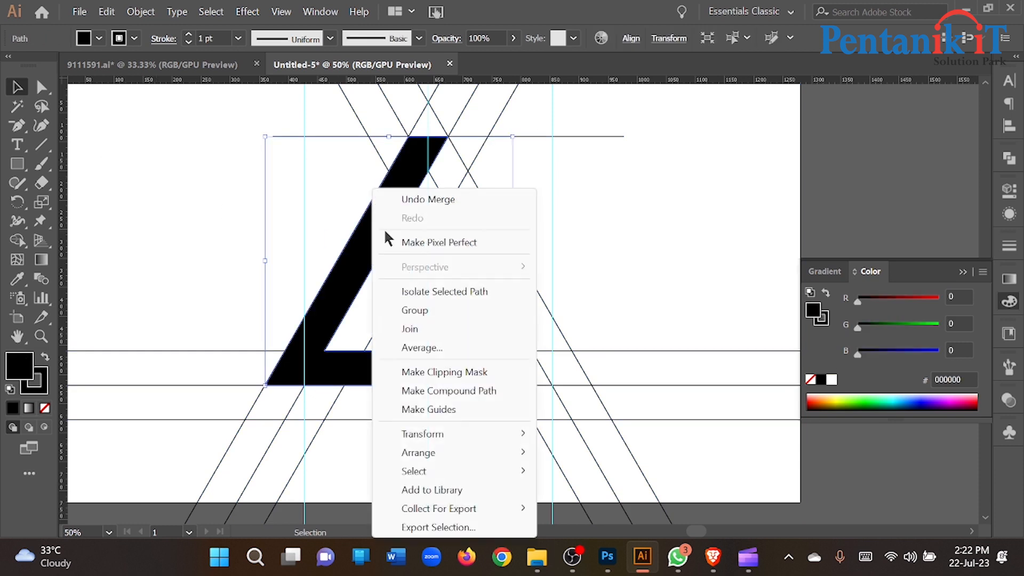
{"action": "left_click", "coordinate": [272, 312]}
{"action": "left_click_drag", "start_coordinate": [373, 228], "coordinate": [635, 227]}
{"action": "key", "text": "ctrl+z"}
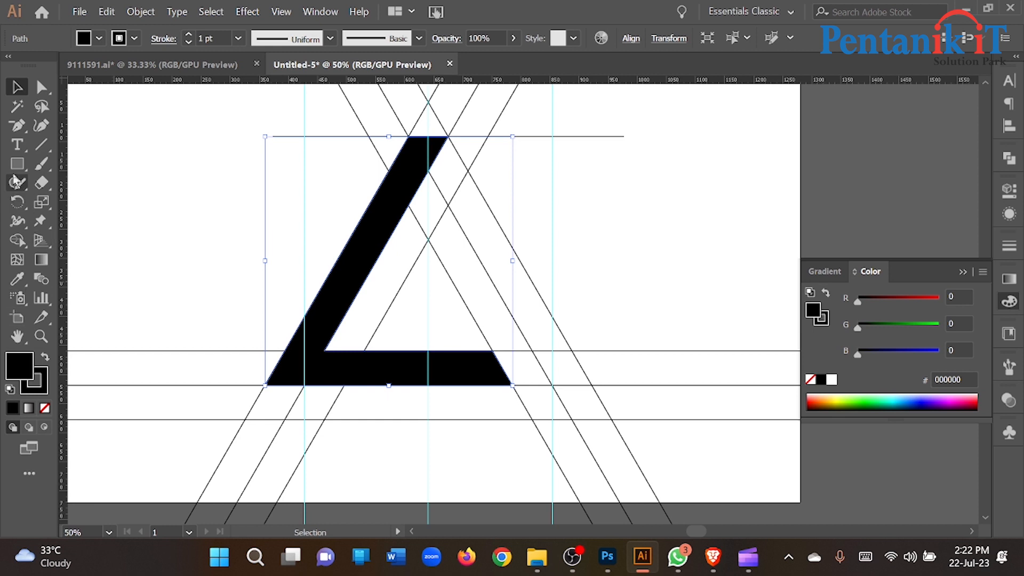
Remove the black shape's stroke and make a 120° rotated copy around the intersection of the leftmost guide and the middle horizontal line.
{"action": "left_click", "coordinate": [36, 391]}
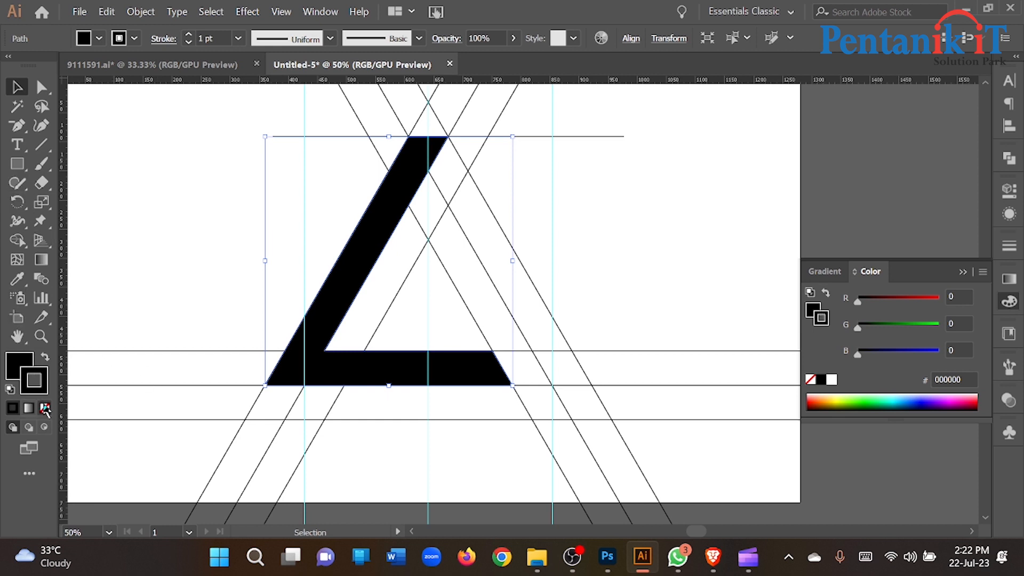
{"action": "left_click", "coordinate": [44, 409]}
{"action": "left_click", "coordinate": [19, 201]}
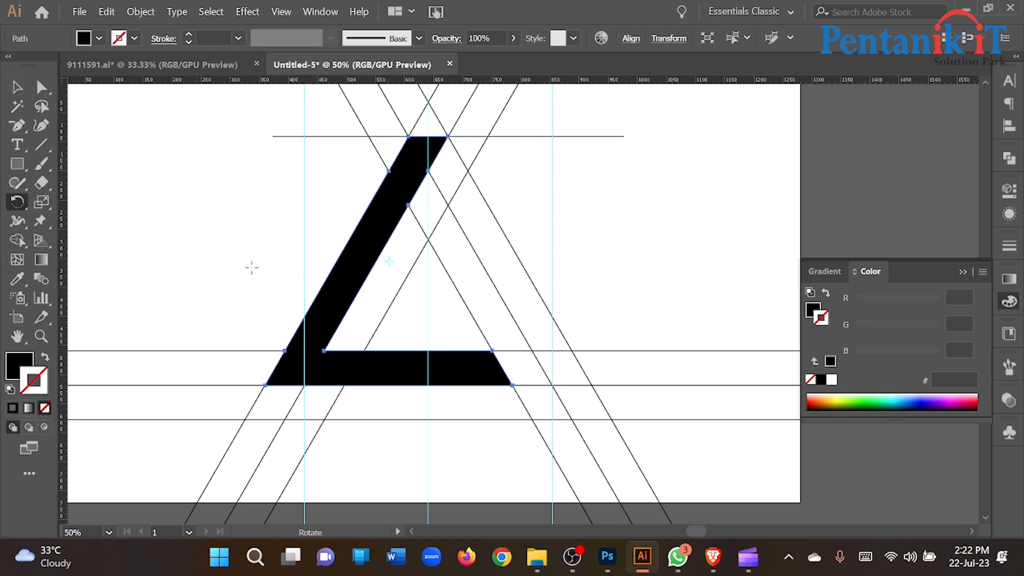
{"action": "left_click", "coordinate": [304, 385], "text": "alt"}
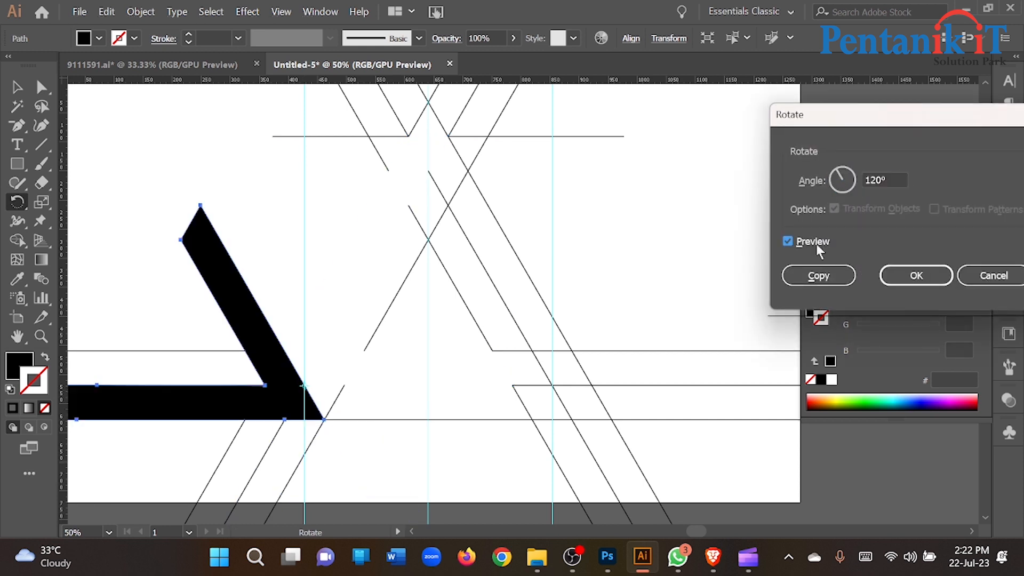
{"action": "left_click", "coordinate": [824, 270]}
Move the rotated copy so it fits along the black shape's lower edge and base end.
{"action": "key", "text": "v"}
{"action": "left_click_drag", "start_coordinate": [243, 359], "coordinate": [512, 360]}
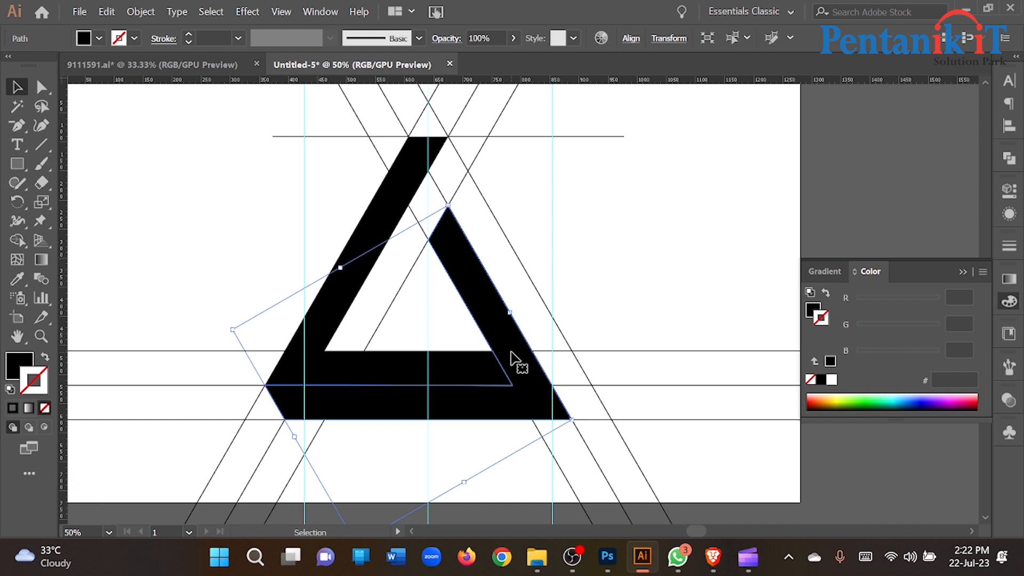
{"action": "left_click", "coordinate": [235, 240]}
Set the rotated copy's fill to medium gray 878787.
{"action": "left_click", "coordinate": [330, 419]}
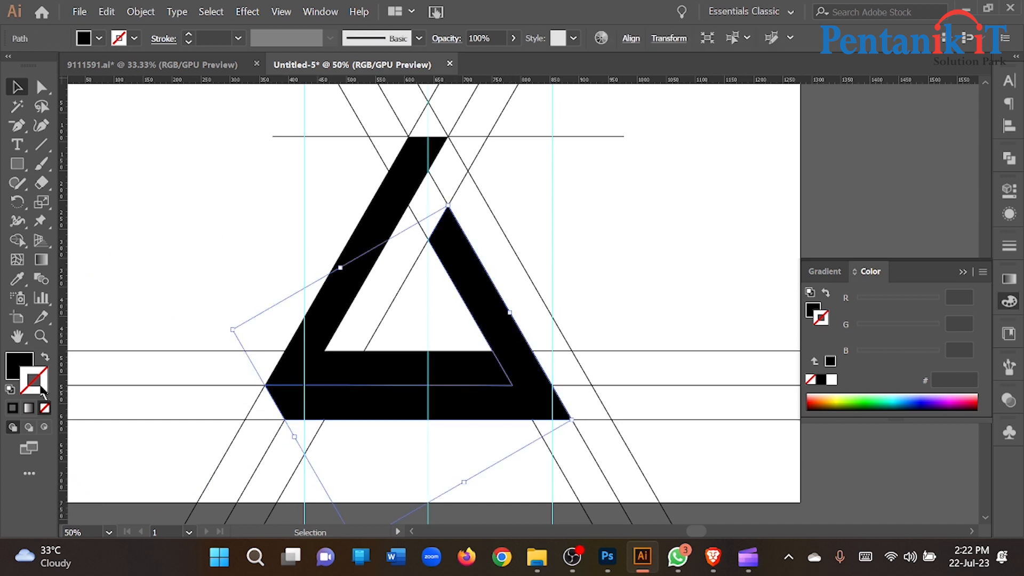
{"action": "double_click", "coordinate": [29, 364]}
{"action": "left_click_drag", "start_coordinate": [569, 184], "coordinate": [515, 242]}
{"action": "left_click", "coordinate": [906, 151]}
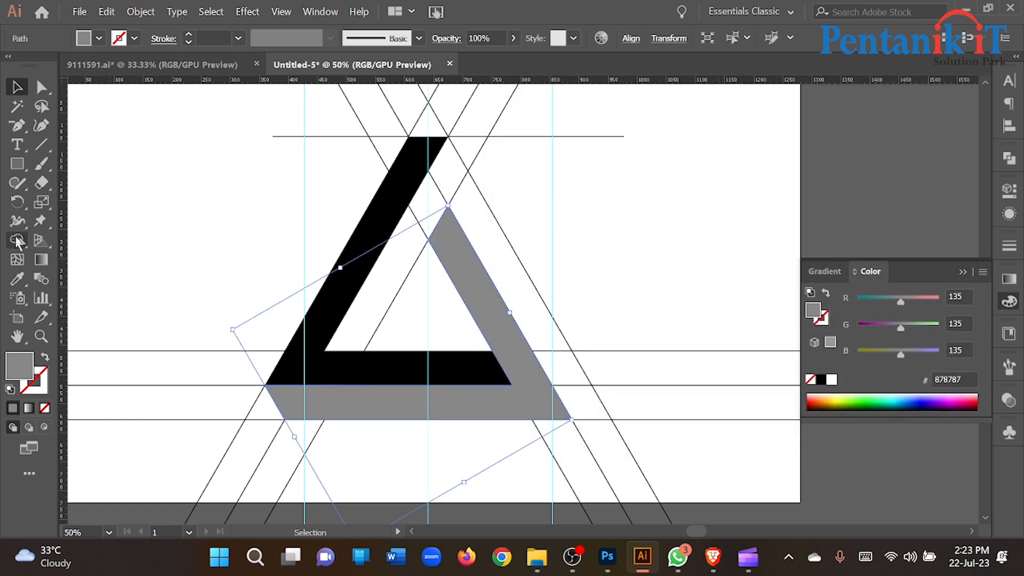
Make a 120° rotated copy of the gray shape around the intersection of the rightmost guide and the lowest horizontal line.
{"action": "left_click", "coordinate": [15, 207]}
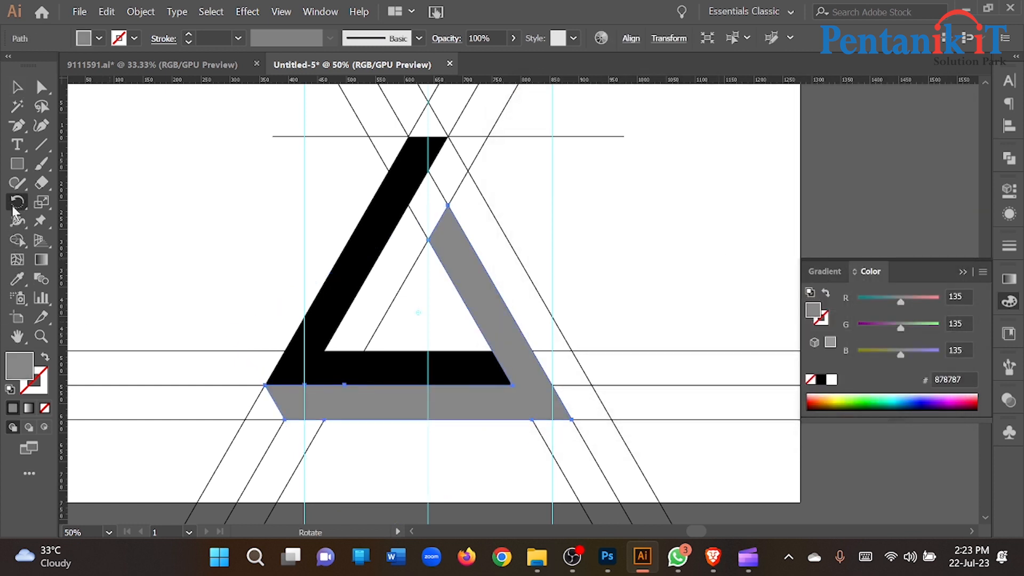
{"action": "left_click", "coordinate": [553, 420], "text": "alt"}
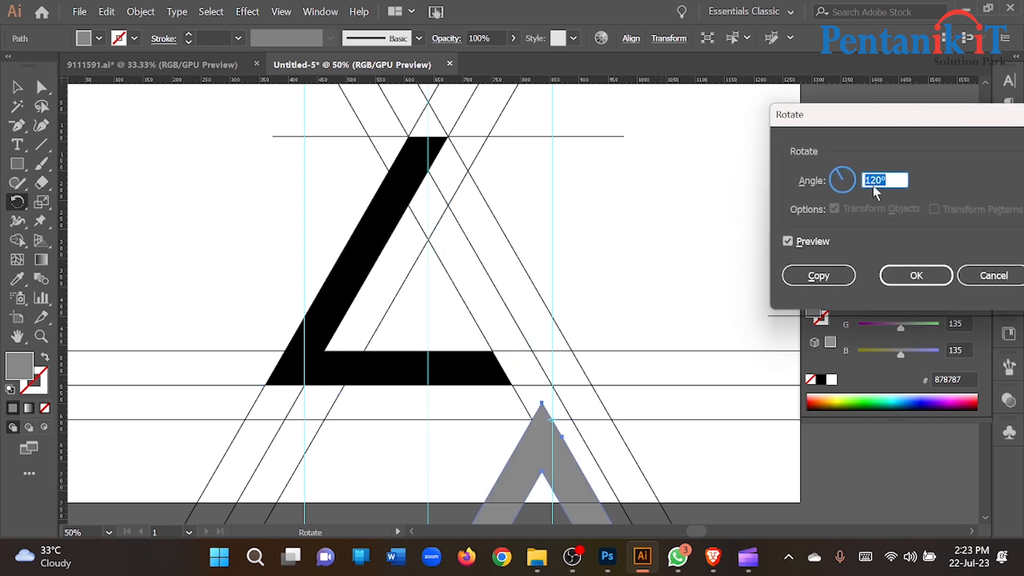
{"action": "left_click", "coordinate": [818, 275]}
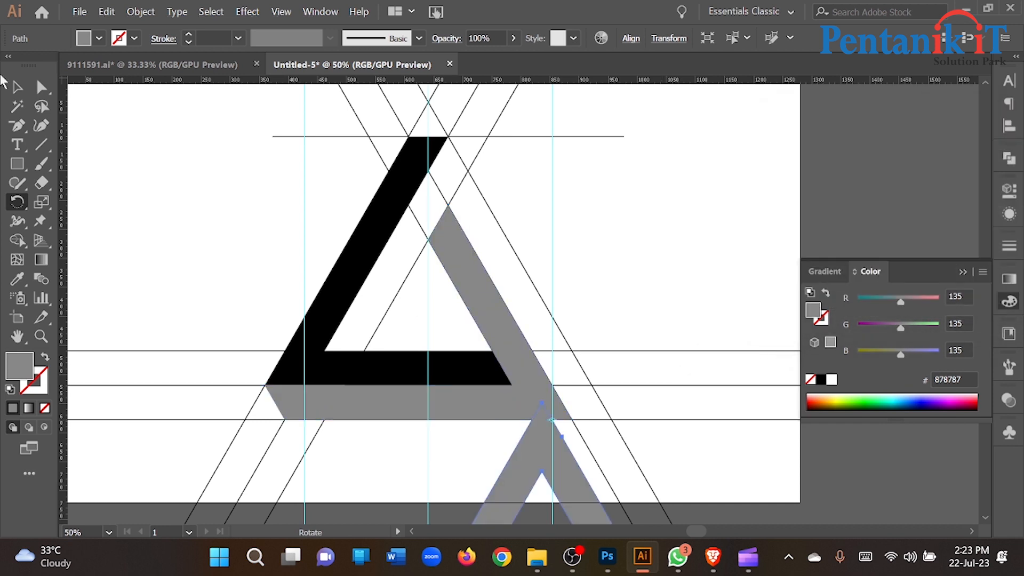
Move the second rotated copy up between the other two pieces so it completes the triangle at the black shape's top corner.
{"action": "left_click", "coordinate": [17, 86]}
{"action": "key", "text": "ctrl+minus"}
{"action": "left_click_drag", "start_coordinate": [532, 420], "coordinate": [473, 200]}
{"action": "left_click", "coordinate": [268, 238]}
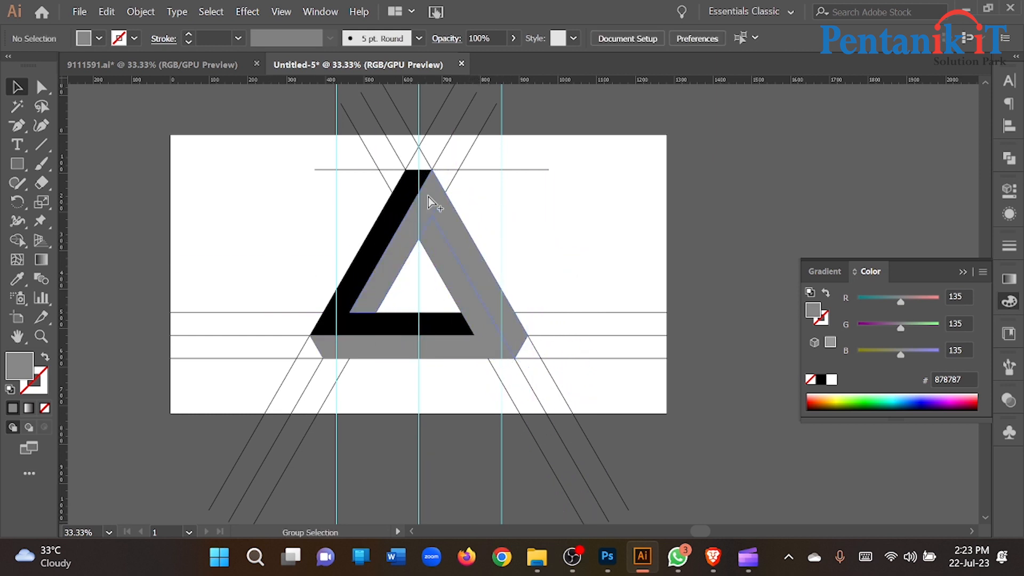
Set the third triangle piece's fill to light gray d3d3d3.
{"action": "key", "text": "ctrl+plus"}
{"action": "left_click", "coordinate": [367, 242]}
{"action": "left_click", "coordinate": [434, 229]}
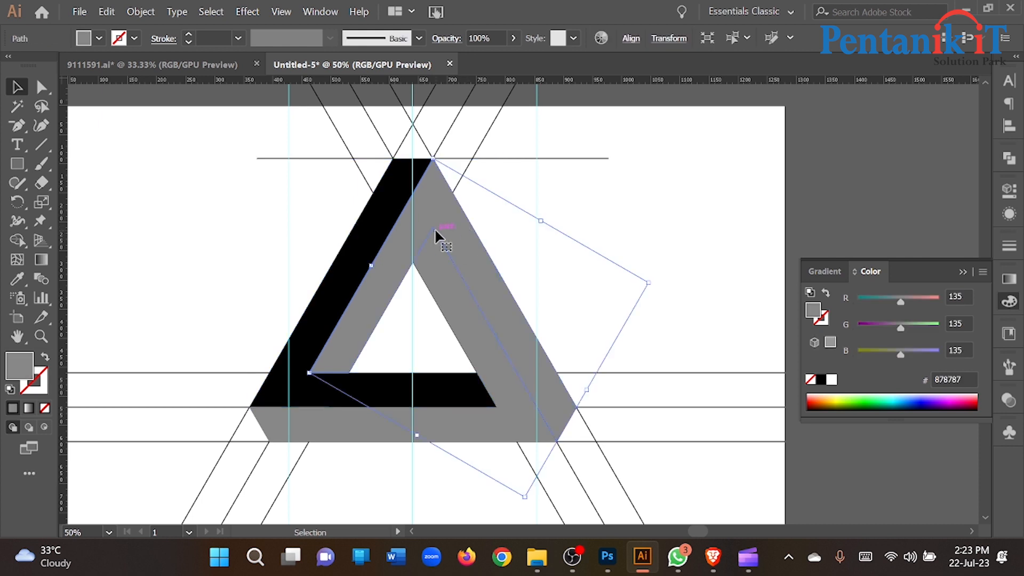
{"action": "double_click", "coordinate": [20, 376]}
{"action": "left_click_drag", "start_coordinate": [536, 213], "coordinate": [529, 179]}
{"action": "left_click", "coordinate": [906, 151]}
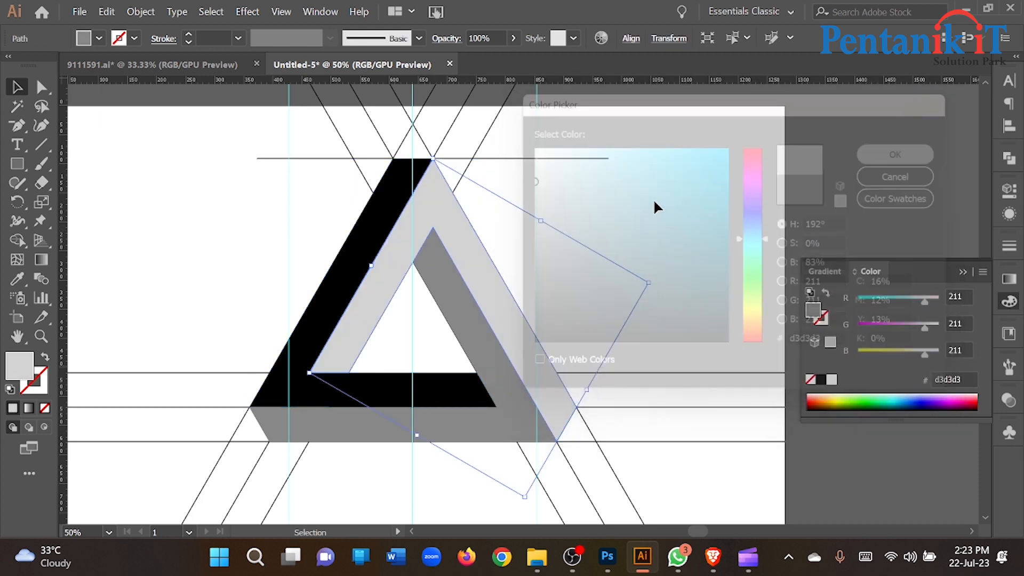
{"action": "left_click", "coordinate": [651, 200]}
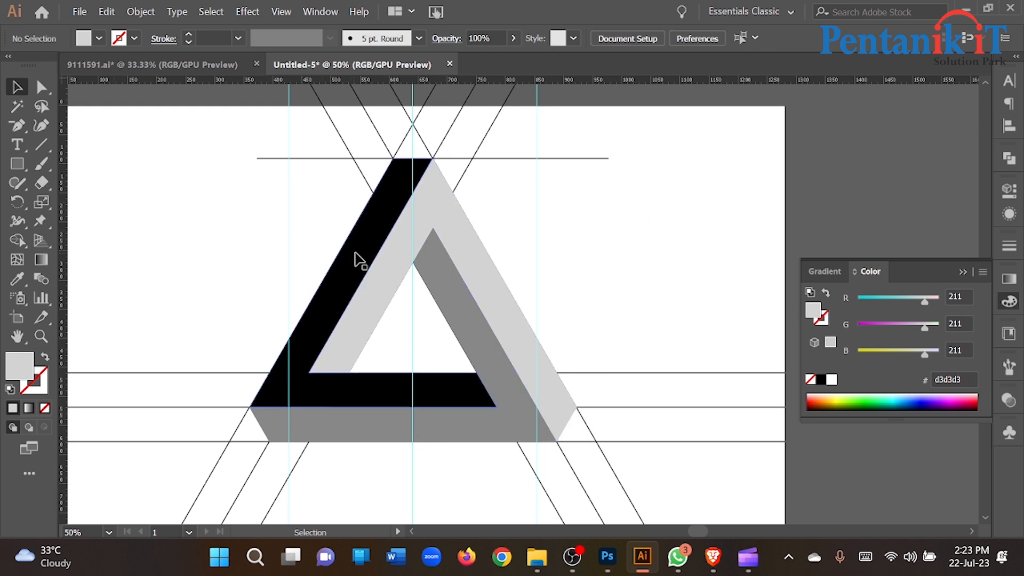
Delete all the construction lines while the three triangle pieces are temporarily hidden.
{"action": "left_click", "coordinate": [357, 259]}
{"action": "key", "text": "ctrl+minus"}
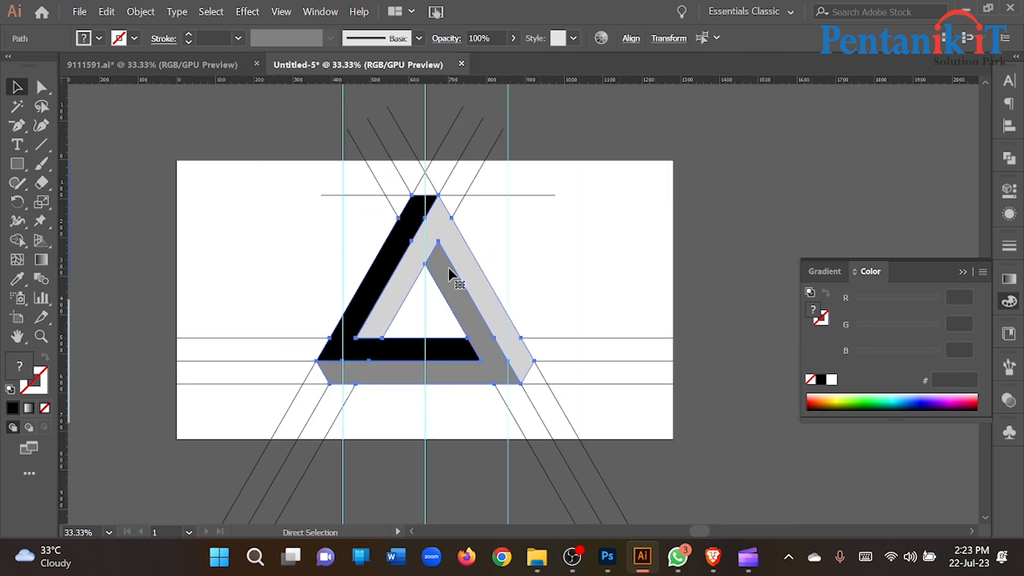
{"action": "key", "text": "Delete"}
{"action": "left_click_drag", "start_coordinate": [219, 165], "coordinate": [619, 418]}
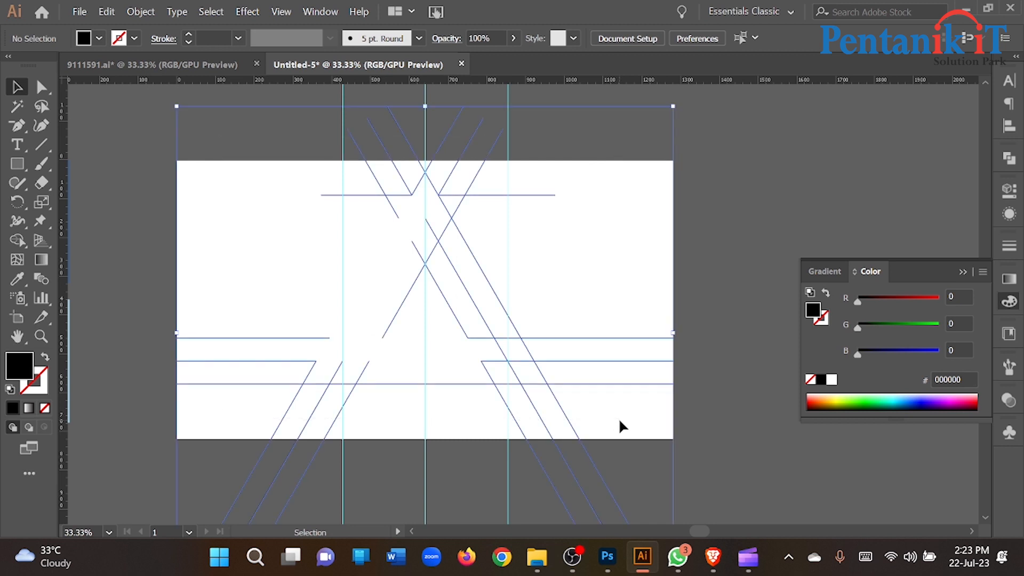
{"action": "key", "text": "Delete"}
{"action": "key", "text": "ctrl+alt+3"}
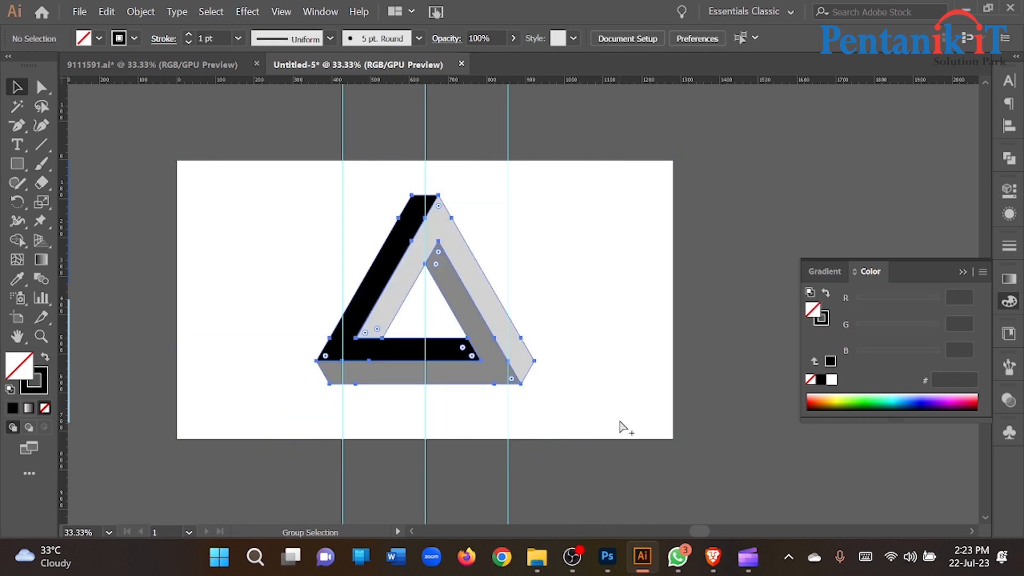
Hide the guides.
{"action": "left_click", "coordinate": [620, 347]}
{"action": "right_click", "coordinate": [621, 353]}
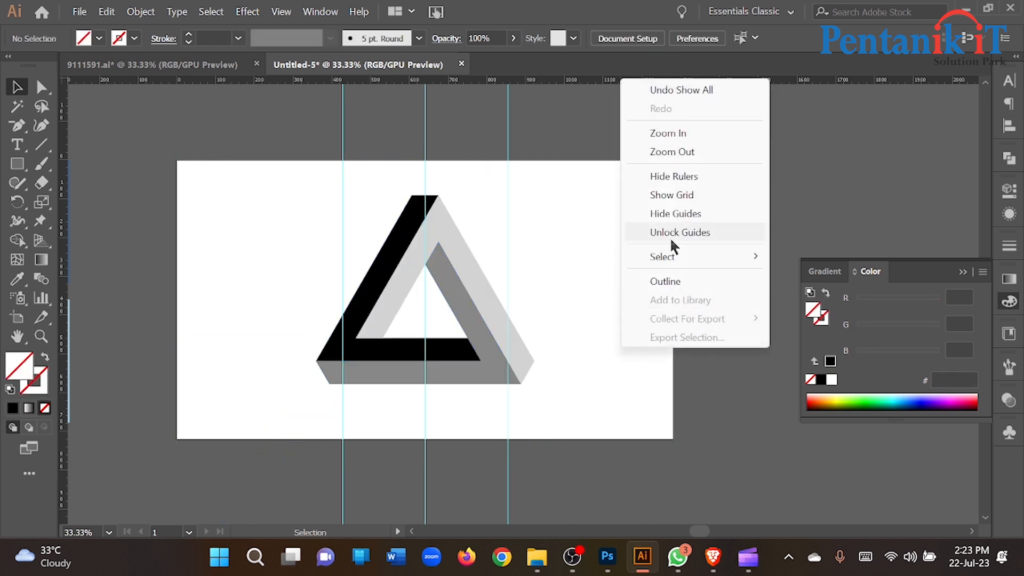
{"action": "left_click", "coordinate": [671, 218]}
Move the dark blue and light blue swatch rectangles closer to the triangle, overlapping the artboard's left edge.
{"action": "scroll", "coordinate": [527, 310], "scroll_direction": "down", "scroll_amount": 1}
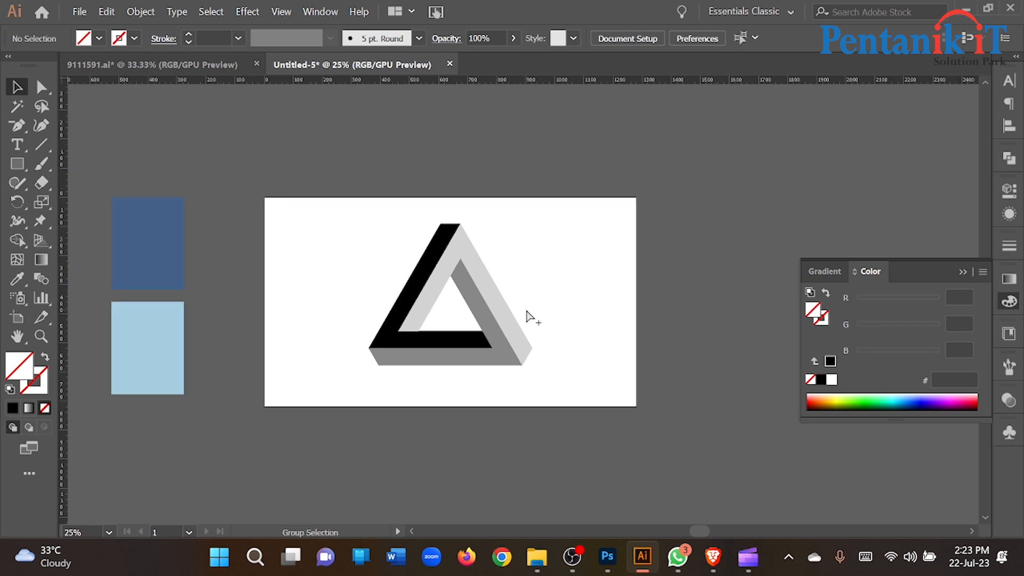
{"action": "left_click_drag", "start_coordinate": [396, 270], "coordinate": [435, 276]}
{"action": "left_click_drag", "start_coordinate": [187, 423], "coordinate": [187, 423]}
{"action": "left_click_drag", "start_coordinate": [198, 354], "coordinate": [303, 353]}
{"action": "scroll", "coordinate": [430, 290], "scroll_direction": "up", "scroll_amount": 2}
Fill the black triangle piece with a 0° linear gradient from the dark blue swatch colour to the light blue swatch colour.
{"action": "left_click", "coordinate": [472, 276]}
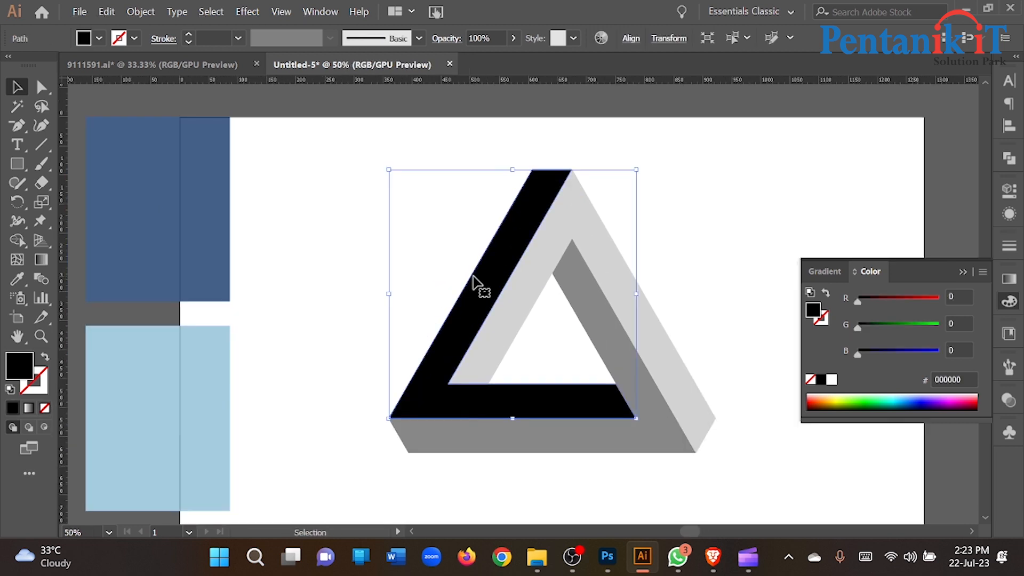
{"action": "left_click", "coordinate": [1009, 278]}
{"action": "left_click", "coordinate": [874, 396]}
{"action": "left_click", "coordinate": [814, 423]}
{"action": "left_click", "coordinate": [818, 451]}
{"action": "left_click", "coordinate": [126, 188]}
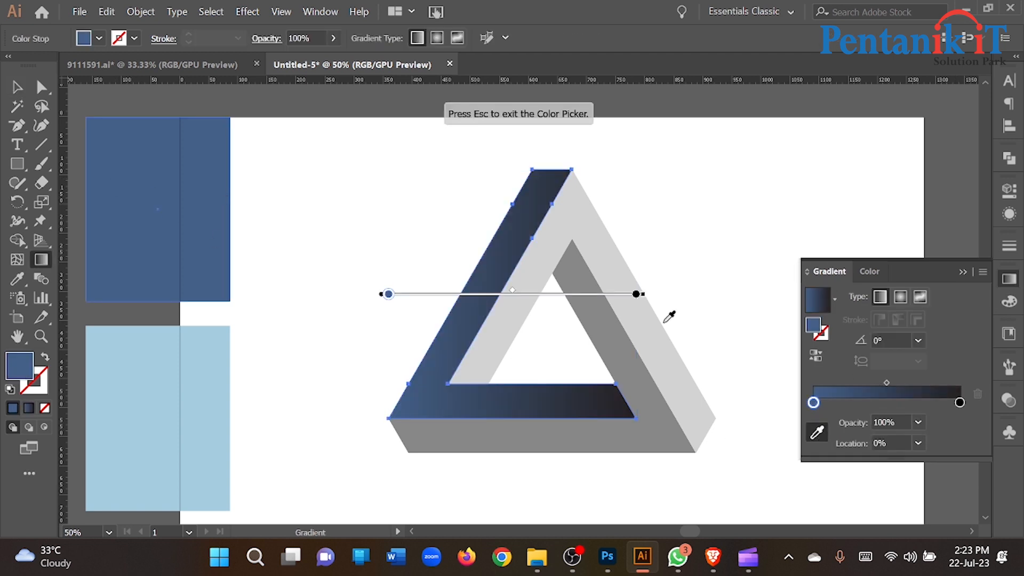
{"action": "left_click", "coordinate": [959, 403]}
{"action": "left_click", "coordinate": [155, 385]}
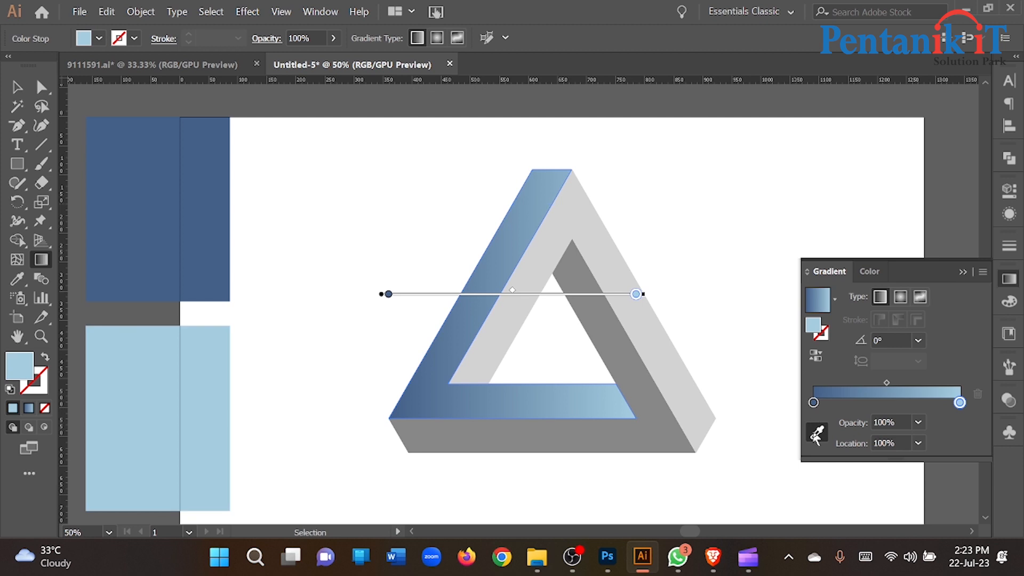
Place the light blue stop near the gradient's middle and colour the end stop with the dark blue swatch.
{"action": "left_click_drag", "start_coordinate": [960, 403], "coordinate": [883, 404]}
{"action": "left_click", "coordinate": [117, 174]}
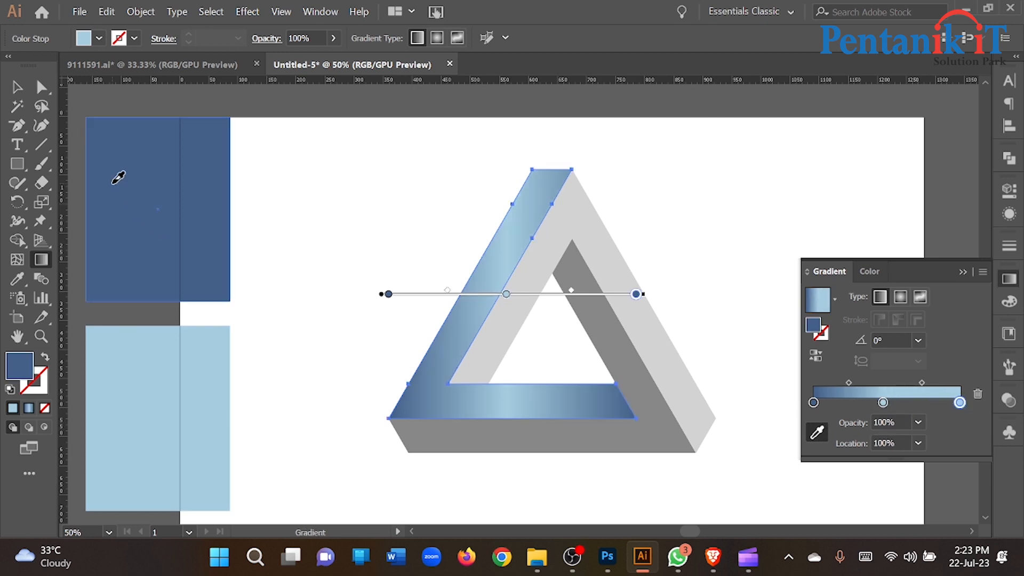
{"action": "left_click", "coordinate": [17, 86]}
{"action": "left_click", "coordinate": [421, 264]}
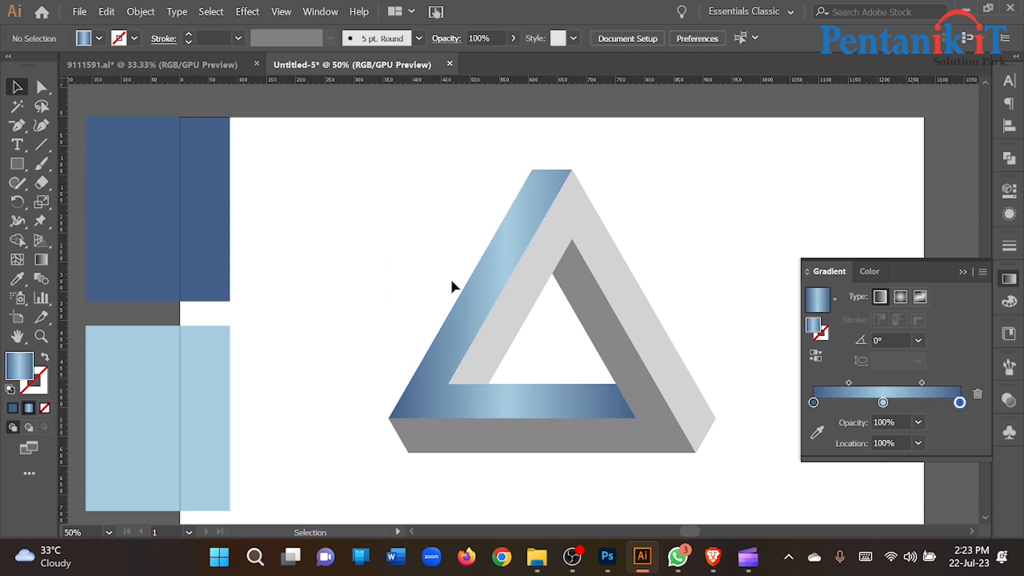
{"action": "left_click", "coordinate": [496, 292]}
{"action": "left_click", "coordinate": [818, 450]}
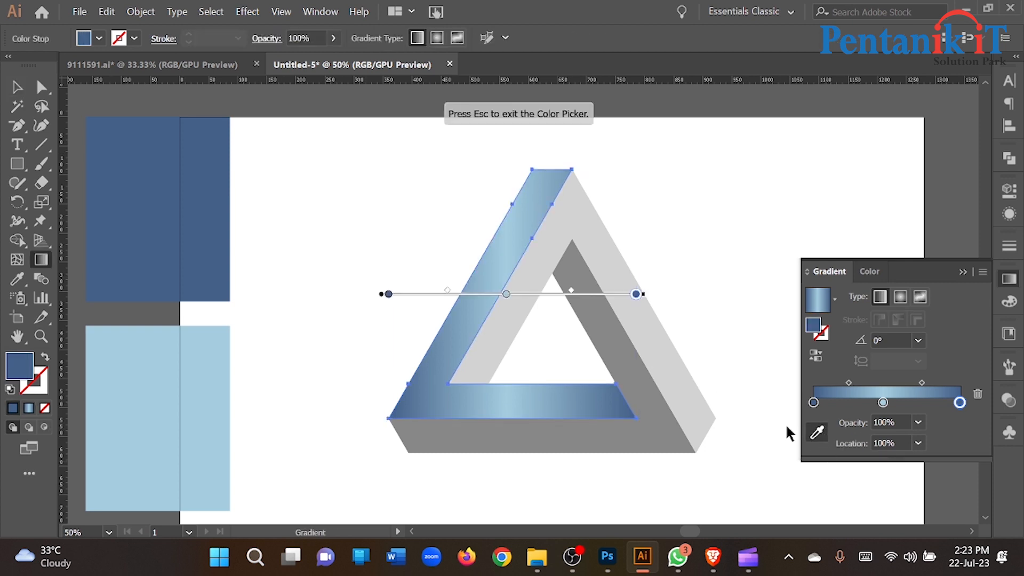
{"action": "mouse_move", "coordinate": [334, 311]}
{"action": "left_mouse_down"}
{"action": "mouse_move", "coordinate": [730, 307]}
{"action": "mouse_move", "coordinate": [685, 308]}
{"action": "left_mouse_up"}
{"action": "key", "text": "v"}
Copy the blue gradient from the first triangle piece onto the light gray piece with the Eyedropper.
{"action": "left_click", "coordinate": [614, 267]}
{"action": "key", "text": "g"}
{"action": "key", "text": "i"}
{"action": "left_click", "coordinate": [536, 218]}
{"action": "key", "text": "ctrl+minus"}
{"action": "key", "text": "ctrl+minus"}
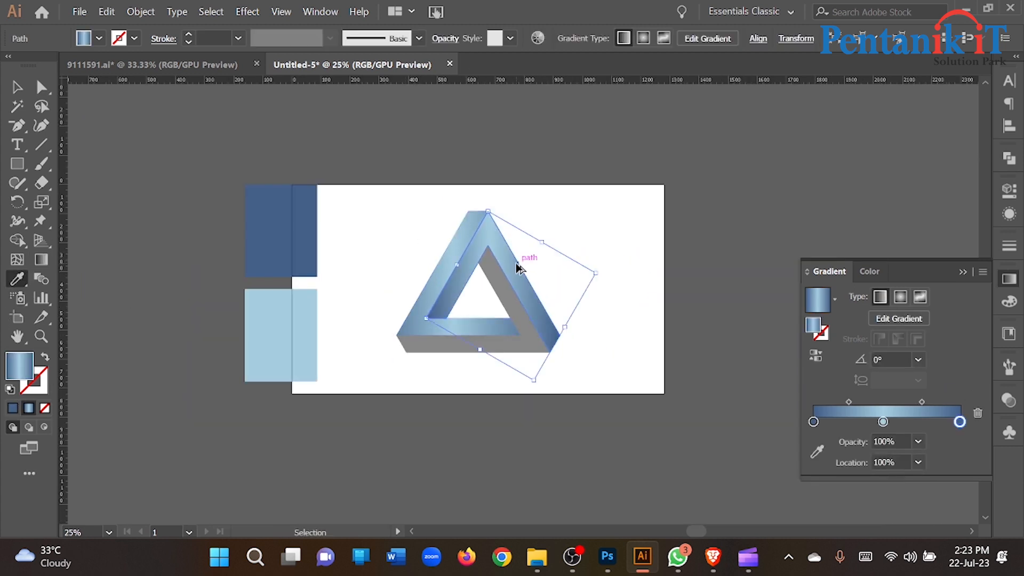
Copy the blue gradient onto the remaining gray triangle piece with the Eyedropper.
{"action": "key", "text": "ctrl+plus"}
{"action": "left_click", "coordinate": [500, 372], "text": "ctrl"}
{"action": "left_click", "coordinate": [507, 266]}
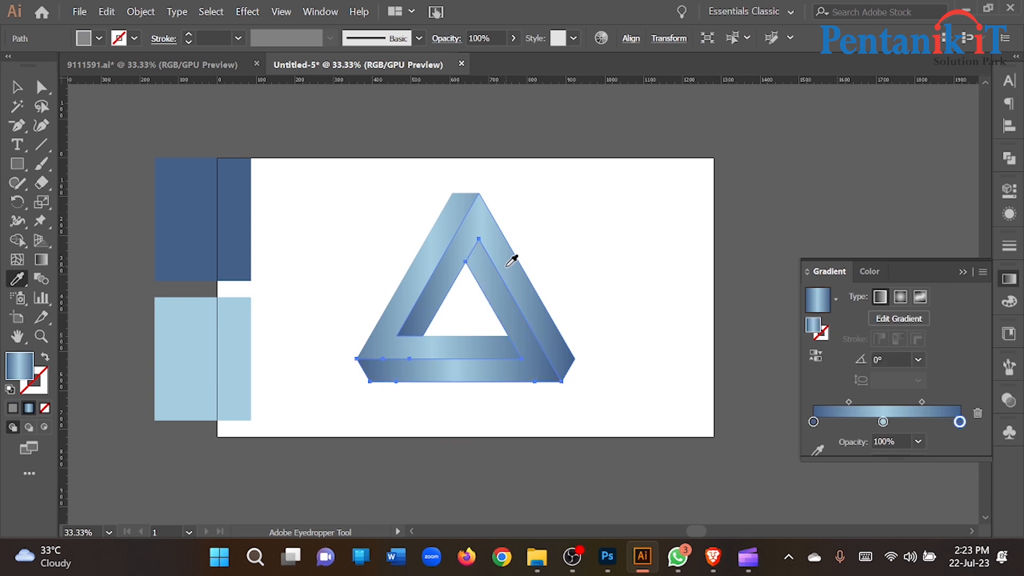
Delete the dark blue and light blue swatch rectangles beside the triangle.
{"action": "left_click", "coordinate": [16, 87]}
{"action": "left_click", "coordinate": [373, 152]}
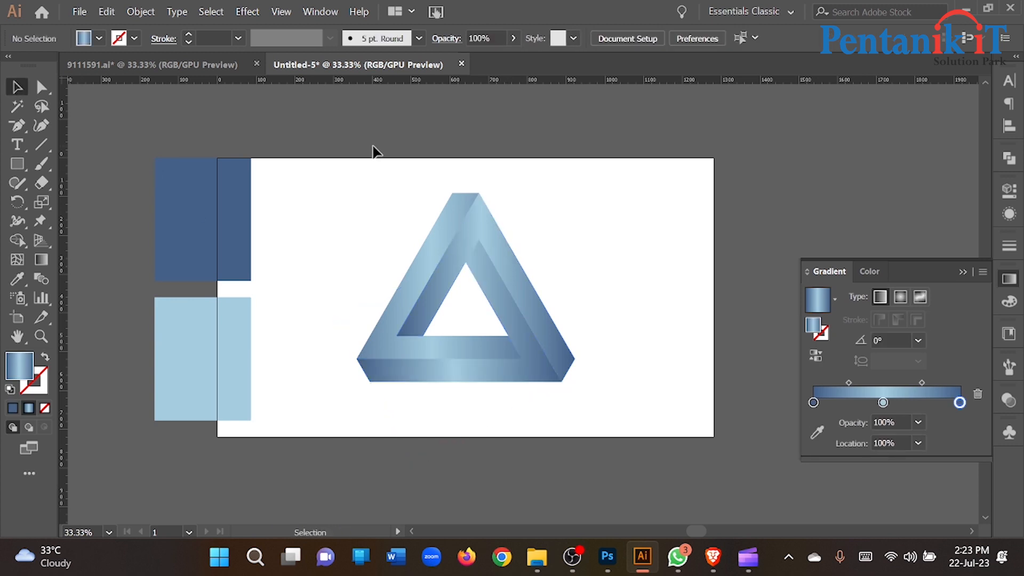
{"action": "left_click_drag", "start_coordinate": [282, 411], "coordinate": [287, 409]}
{"action": "key", "text": "Delete"}
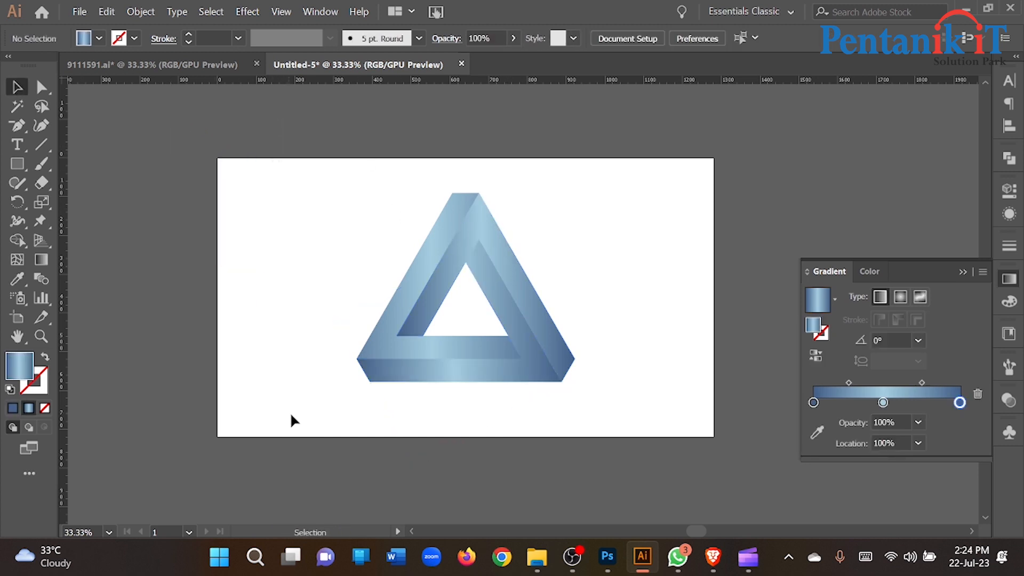
Redraw the linear gradient on the triangle's outer right piece nearly horizontally, starting and ending beyond the piece's edges.
{"action": "left_click", "coordinate": [492, 244]}
{"action": "left_click", "coordinate": [818, 433]}
{"action": "left_click_drag", "start_coordinate": [358, 307], "coordinate": [630, 304]}
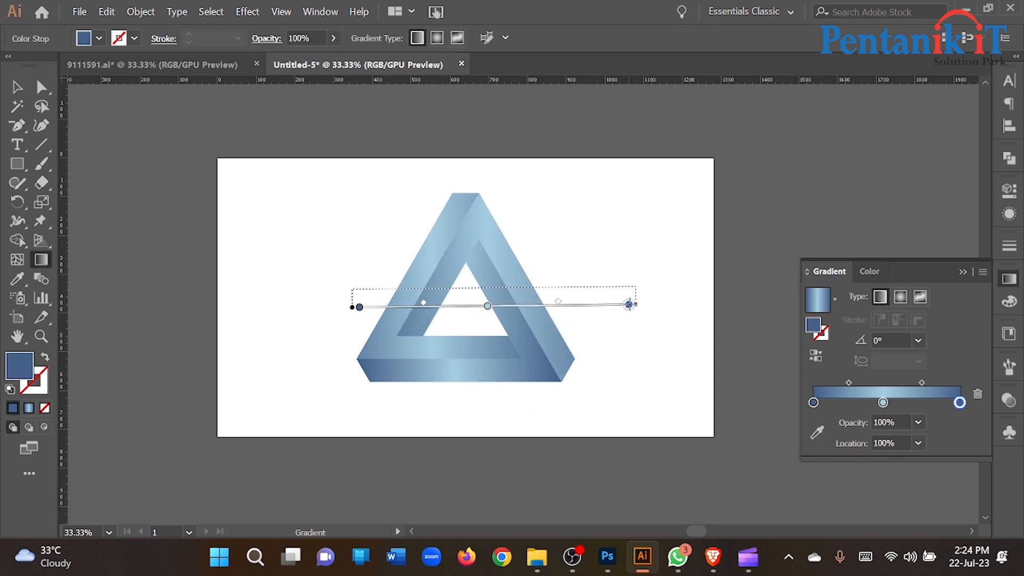
Stretch the linear gradient of the triangle's bottom piece nearly horizontally, well past both lower corners, and deselect the piece.
{"action": "left_click", "coordinate": [528, 368], "text": "ctrl"}
{"action": "left_click_drag", "start_coordinate": [283, 369], "coordinate": [648, 367]}
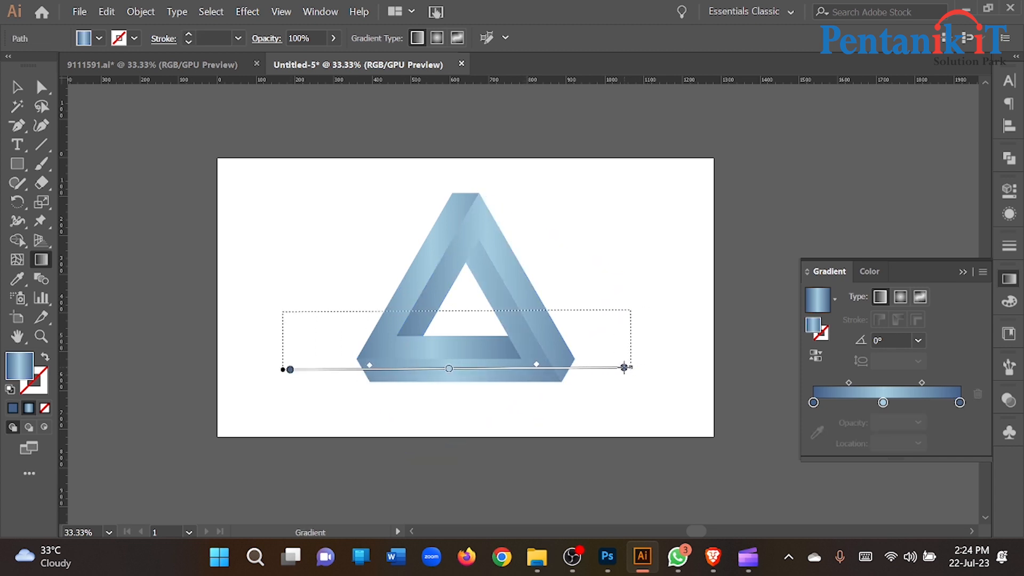
{"action": "left_click_drag", "start_coordinate": [624, 367], "coordinate": [625, 367]}
{"action": "left_click", "coordinate": [17, 86]}
{"action": "left_click", "coordinate": [180, 155]}
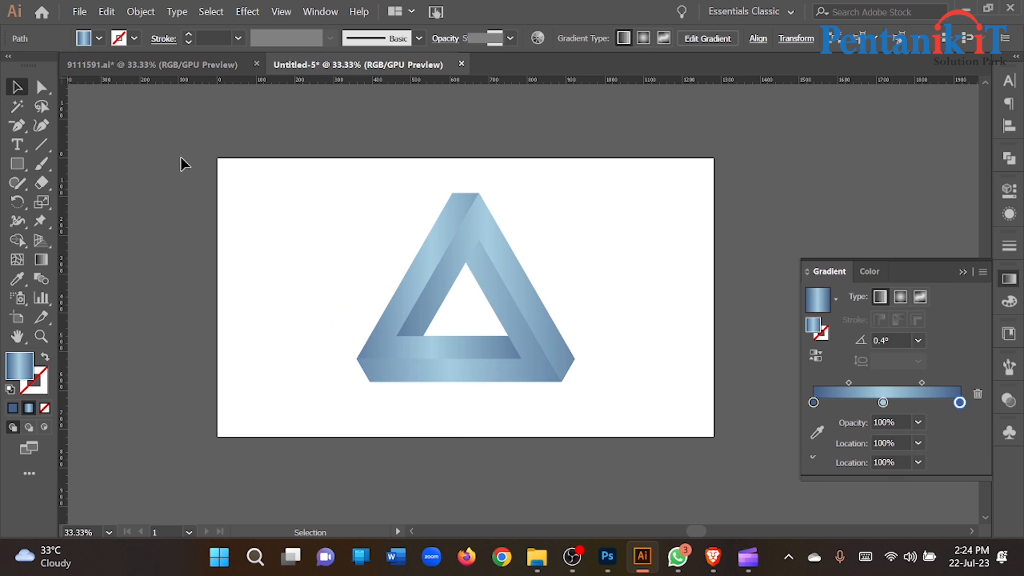
{"action": "scroll", "coordinate": [293, 250], "scroll_direction": "down", "scroll_amount": 1}
{"action": "key", "text": "ctrl+a"}
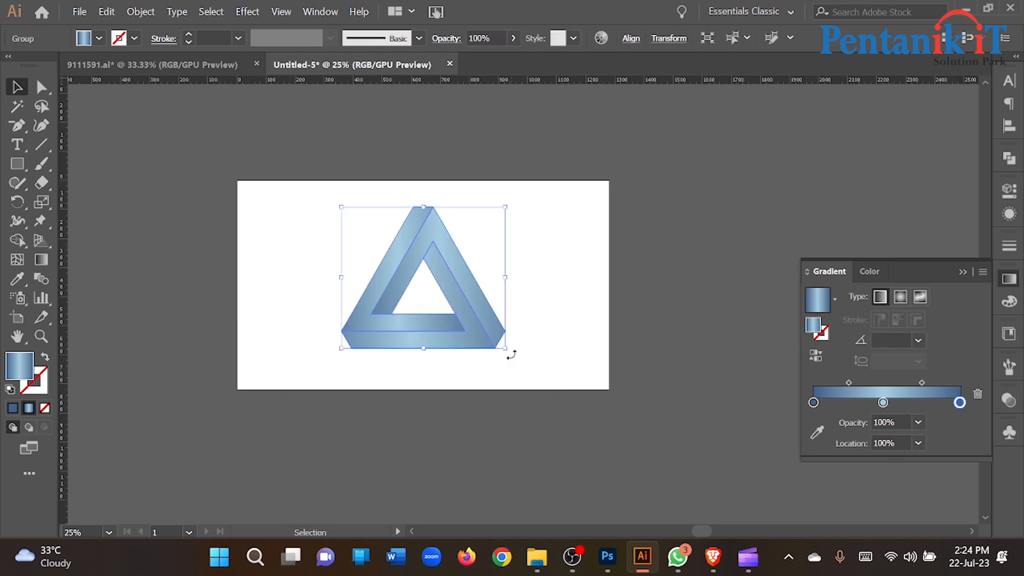
{"action": "left_click", "coordinate": [587, 350]}
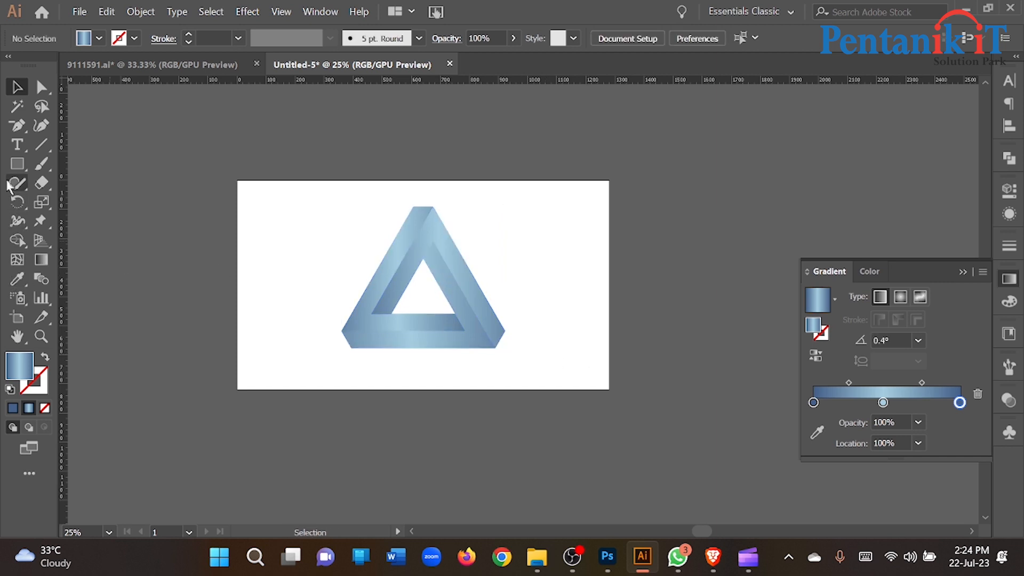
Rotate the whole triangle group 60° about its lower-right corner and move it straight up to the middle of the artboard.
{"action": "left_click", "coordinate": [410, 324]}
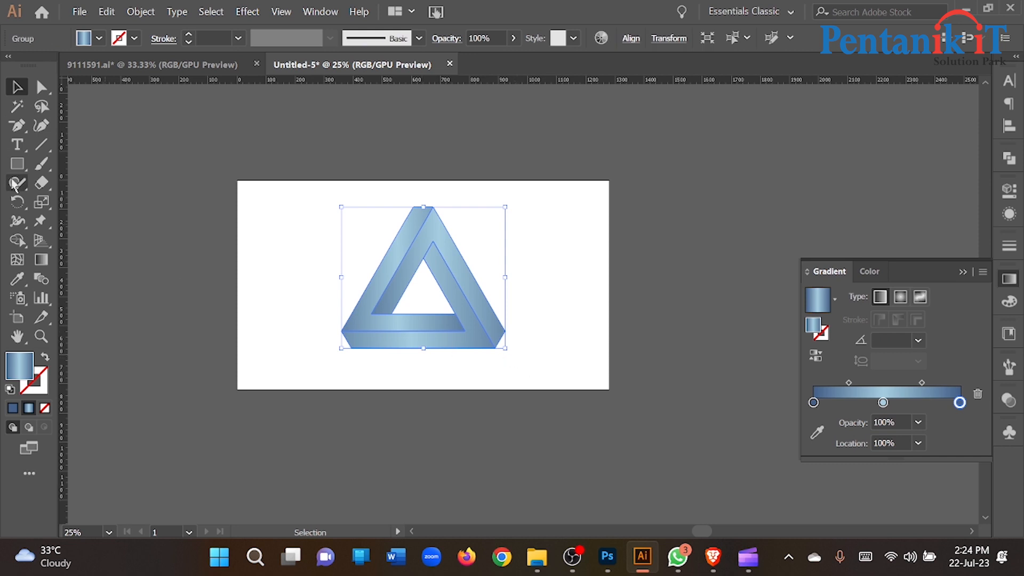
{"action": "left_click", "coordinate": [18, 202]}
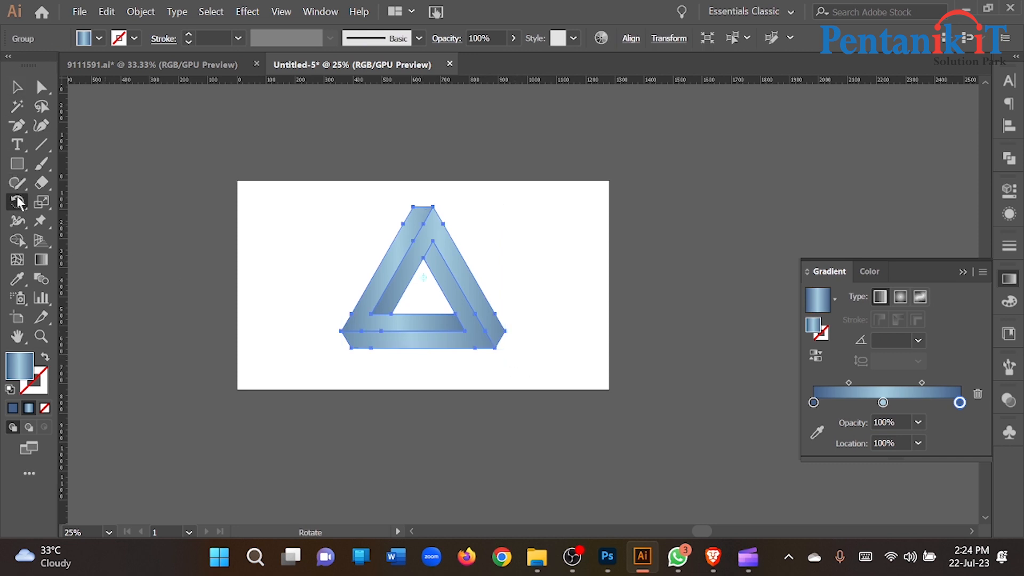
{"action": "left_click", "coordinate": [499, 340], "text": "alt"}
{"action": "key", "text": "Down"}
{"action": "key", "text": "Down"}
{"action": "key", "text": "Down"}
{"action": "key", "text": "Down"}
{"action": "key", "text": "Down"}
{"action": "key", "text": "Down"}
{"action": "key", "text": "Down"}
{"action": "key", "text": "Down"}
{"action": "key", "text": "Down"}
{"action": "key", "text": "Down"}
{"action": "key", "text": "Down"}
{"action": "key", "text": "Down"}
{"action": "key", "text": "Down"}
{"action": "key", "text": "Down"}
{"action": "key", "text": "Down"}
{"action": "key", "text": "Down"}
{"action": "key", "text": "Down"}
{"action": "key", "text": "Down"}
{"action": "key", "text": "Down"}
{"action": "key", "text": "Down"}
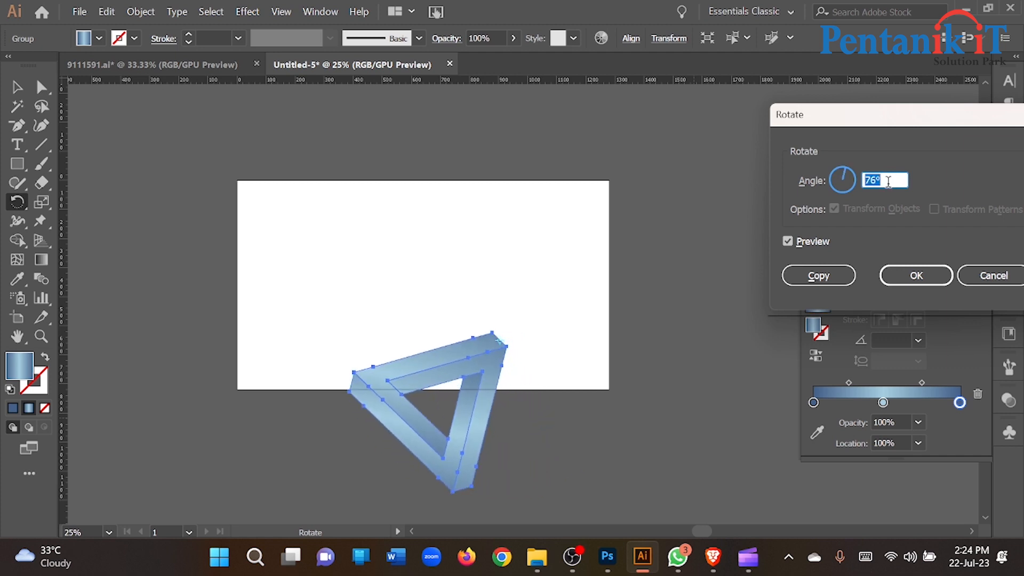
{"action": "key", "text": "Down"}
{"action": "key", "text": "Down"}
{"action": "key", "text": "Down"}
{"action": "key", "text": "Down"}
{"action": "key", "text": "Down"}
{"action": "key", "text": "Down"}
{"action": "key", "text": "Down"}
{"action": "key", "text": "Down"}
{"action": "key", "text": "Down"}
{"action": "key", "text": "Down"}
{"action": "key", "text": "Down"}
{"action": "key", "text": "Down"}
{"action": "key", "text": "Down"}
{"action": "key", "text": "Down"}
{"action": "key", "text": "Down"}
{"action": "key", "text": "Down"}
{"action": "key", "text": "Down"}
{"action": "key", "text": "Down"}
{"action": "key", "text": "Down"}
{"action": "key", "text": "Down"}
{"action": "key", "text": "Up"}
{"action": "key", "text": "Up"}
{"action": "key", "text": "Up"}
{"action": "key", "text": "Up"}
{"action": "key", "text": "Up"}
{"action": "key", "text": "Up"}
{"action": "key", "text": "Up"}
{"action": "key", "text": "Up"}
{"action": "key", "text": "Up"}
{"action": "key", "text": "Up"}
{"action": "key", "text": "Up"}
{"action": "key", "text": "Up"}
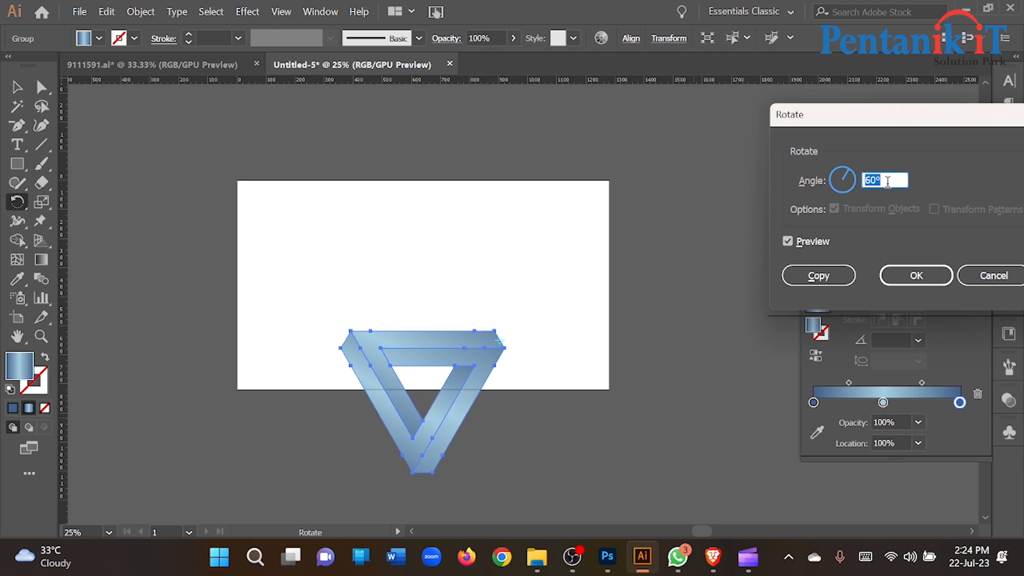
{"action": "key", "text": "Return"}
{"action": "key", "text": "v"}
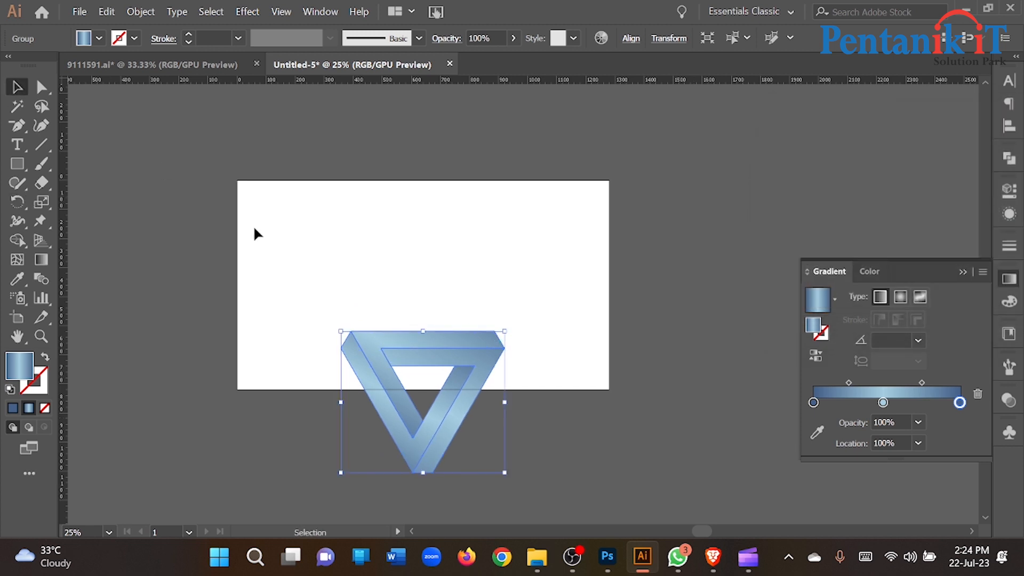
{"action": "left_click_drag", "start_coordinate": [438, 414], "coordinate": [440, 296]}
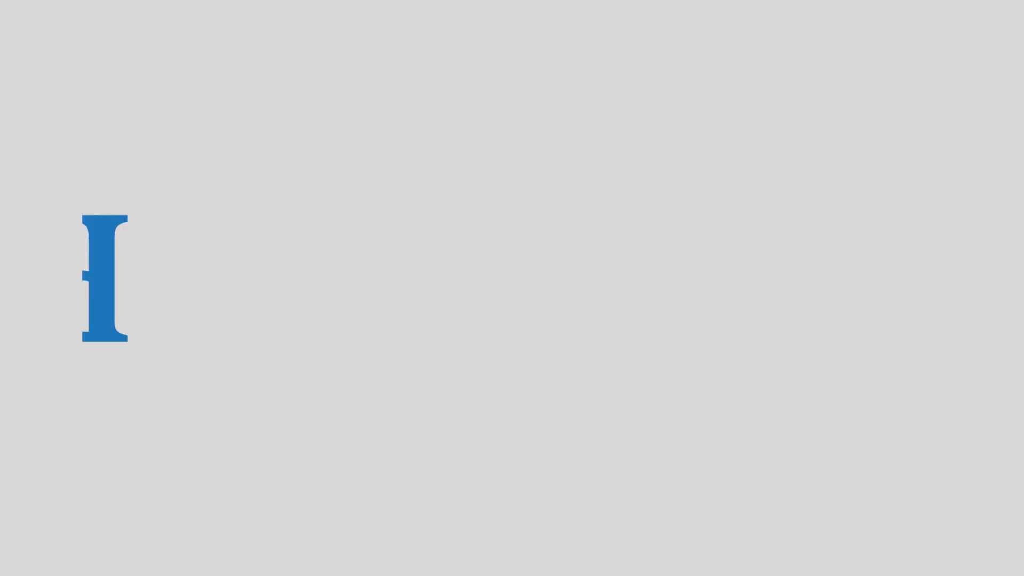